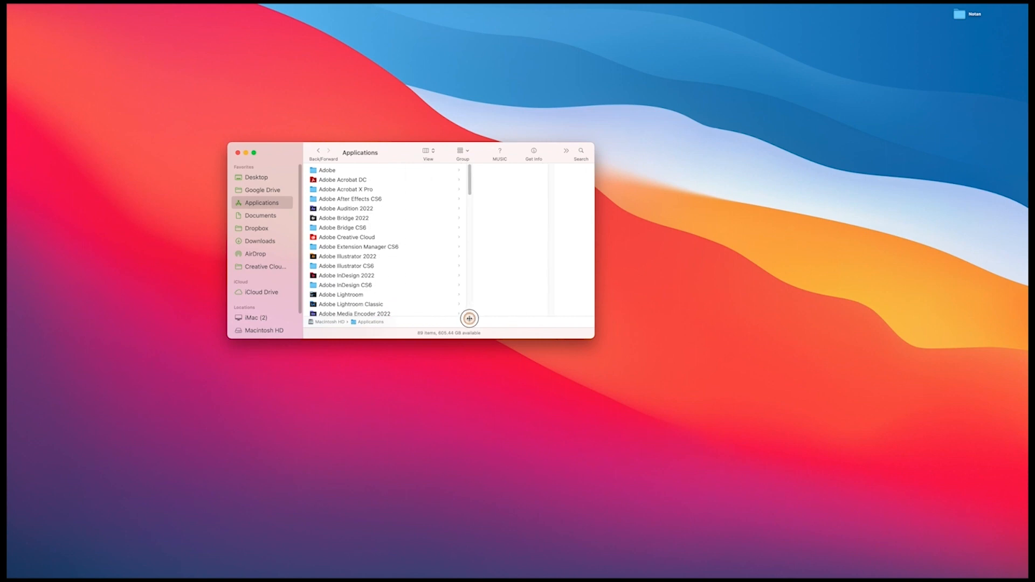
# Step: Launch Adobe Photoshop 2022 from its folder in Applications
pyautogui.scroll(-5, 386, 281)
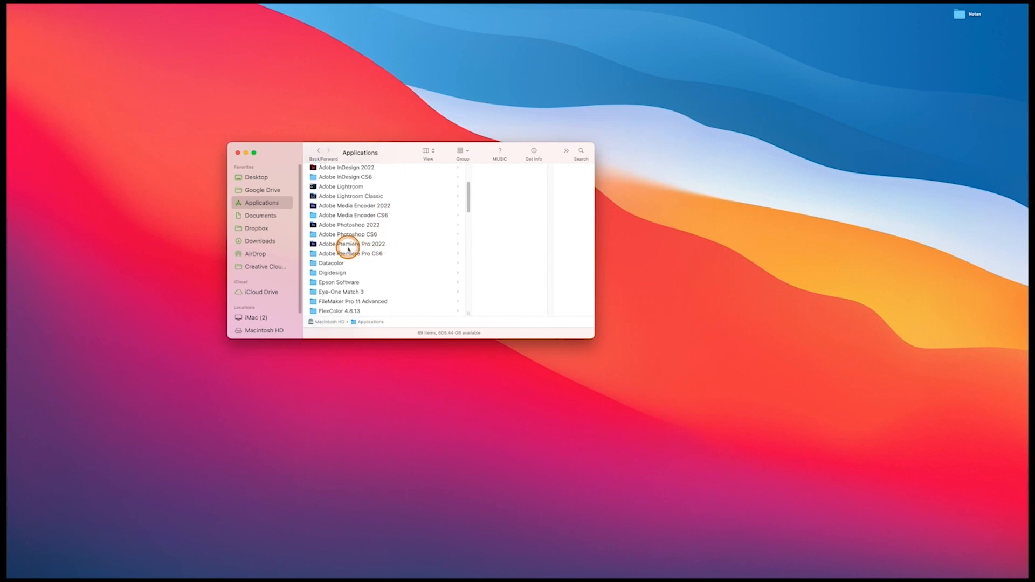
pyautogui.click(346, 225)
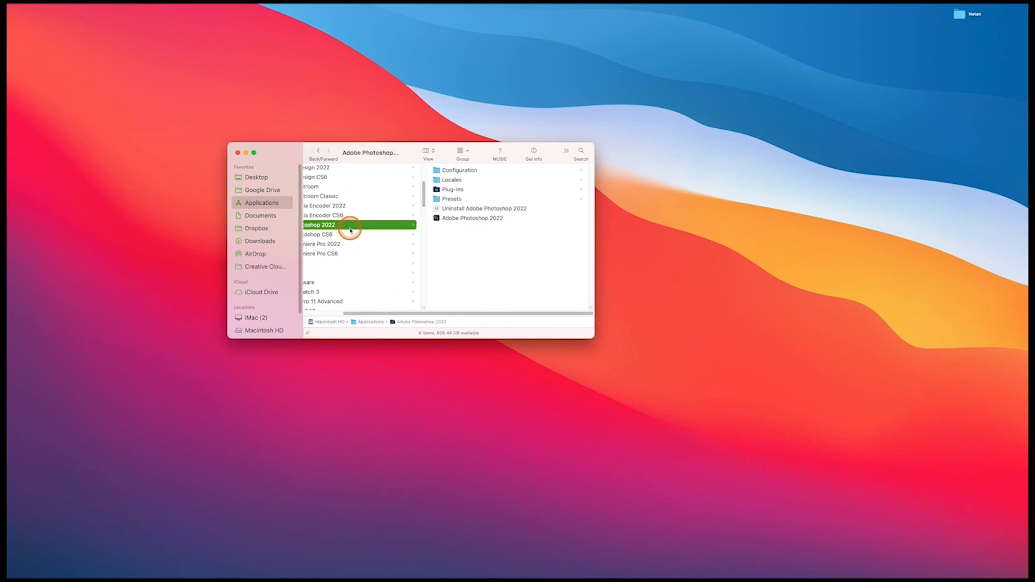
pyautogui.click(439, 220)
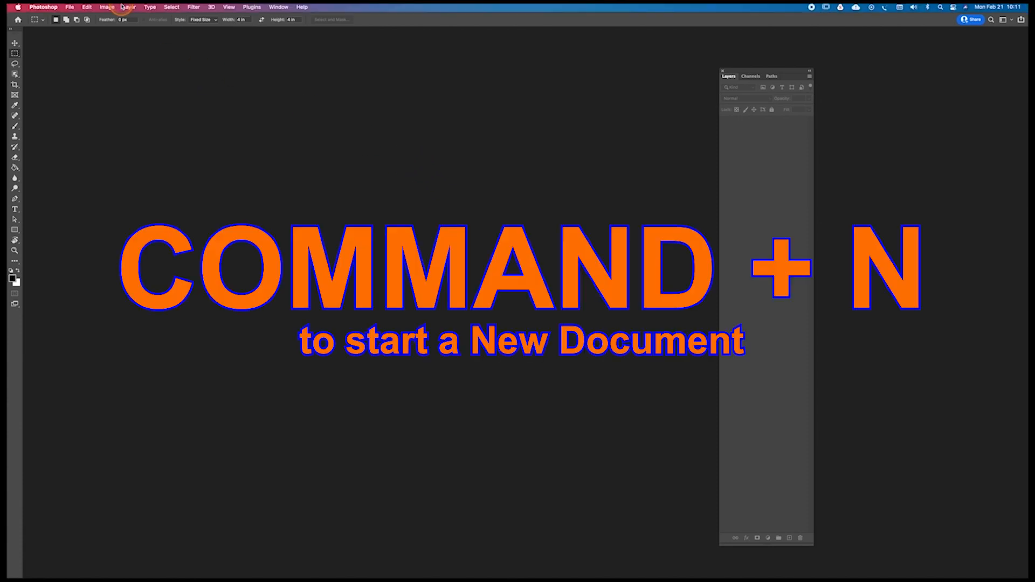
# Step: Create a new document from the Tabloid print preset, 11 x 17 in at 300 ppi
pyautogui.click(69, 9)
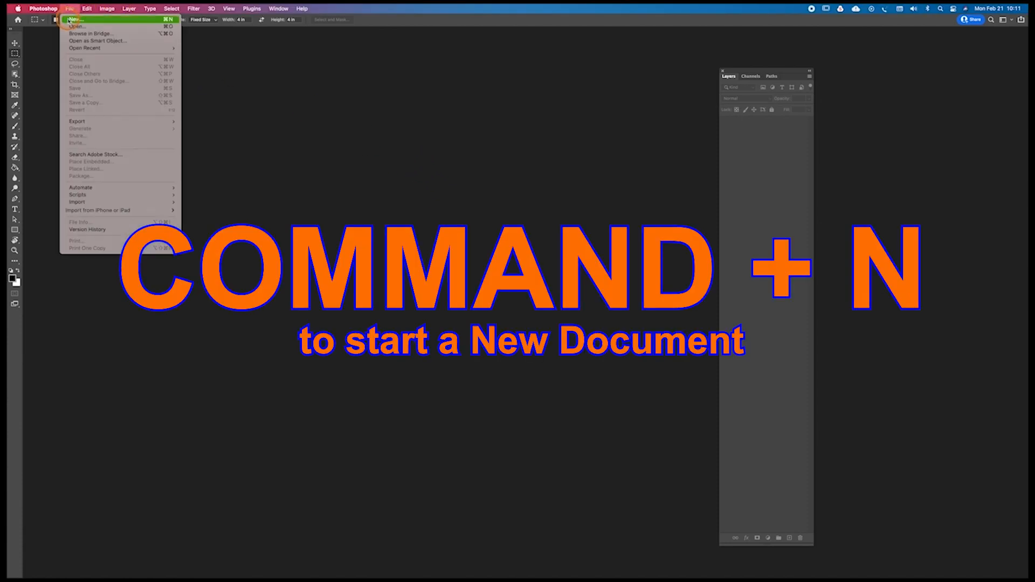
pyautogui.click(74, 20)
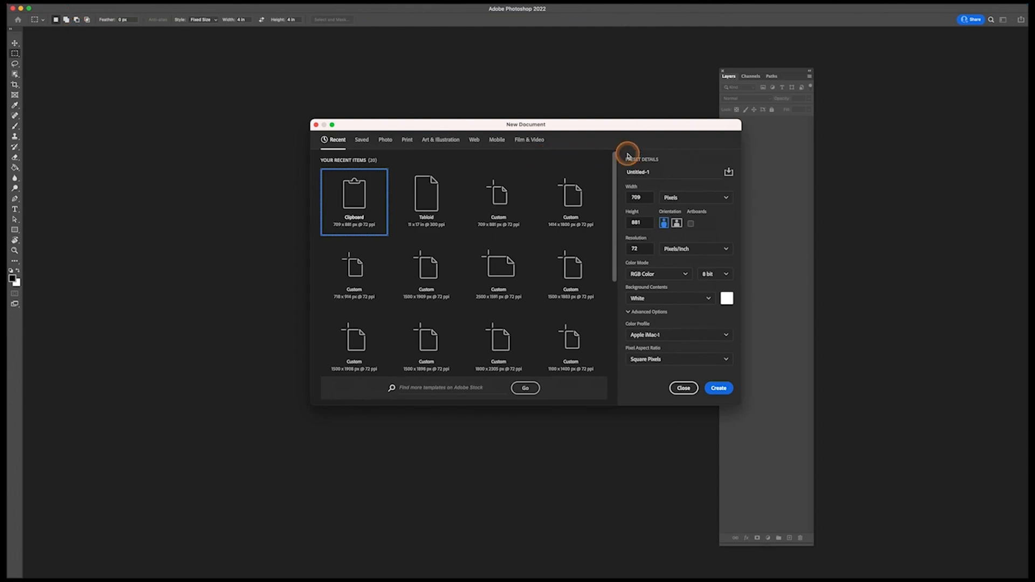
pyautogui.click(408, 142)
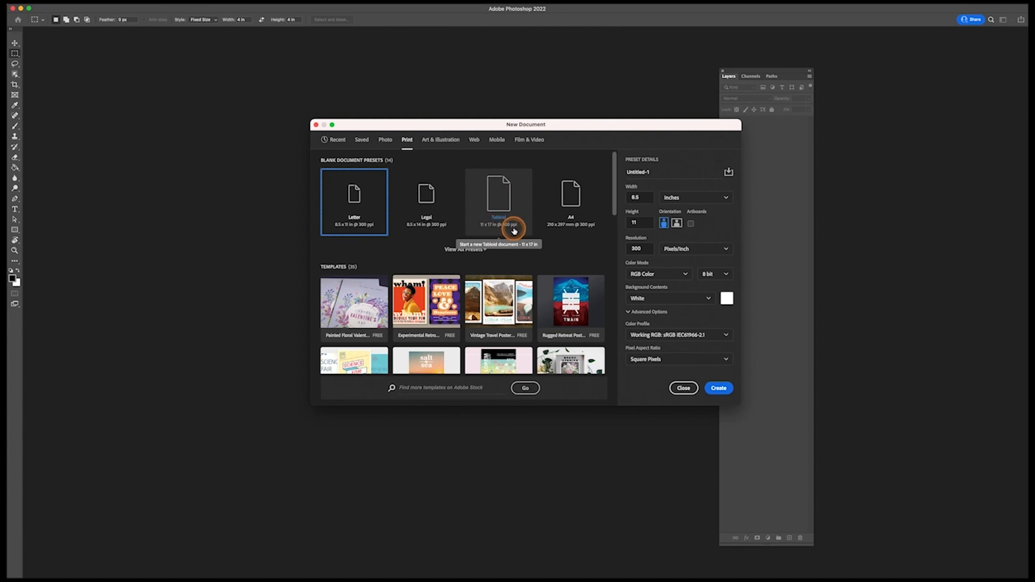
pyautogui.click(506, 208)
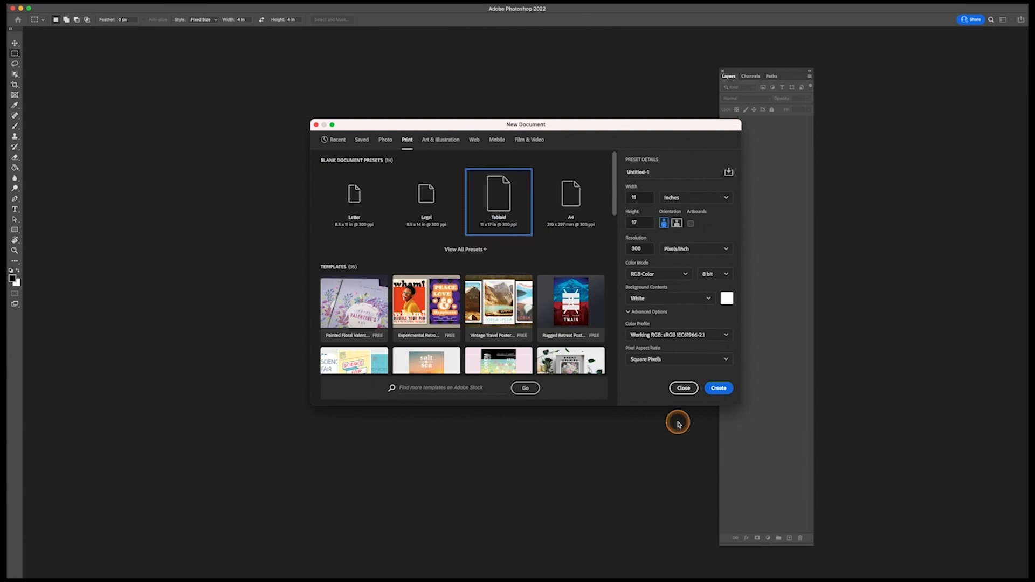
pyautogui.click(719, 389)
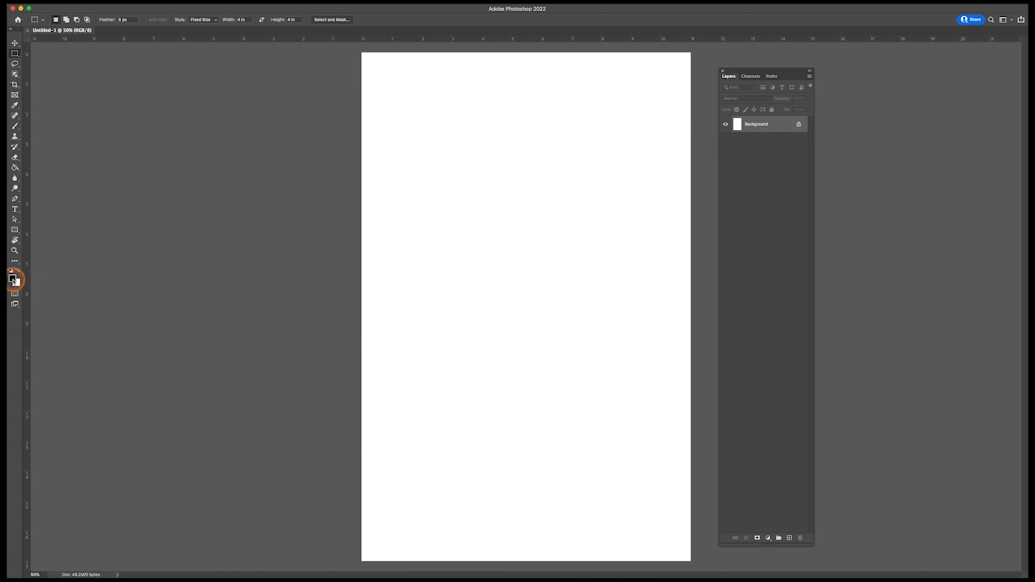
pyautogui.press('i')
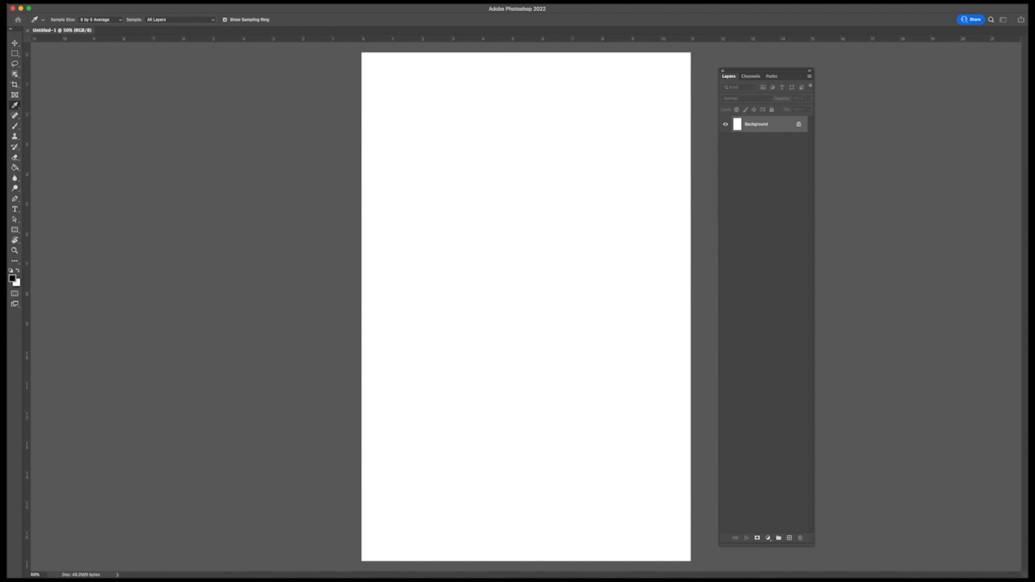
pyautogui.press('m')
pyautogui.press('i')
pyautogui.press('m')
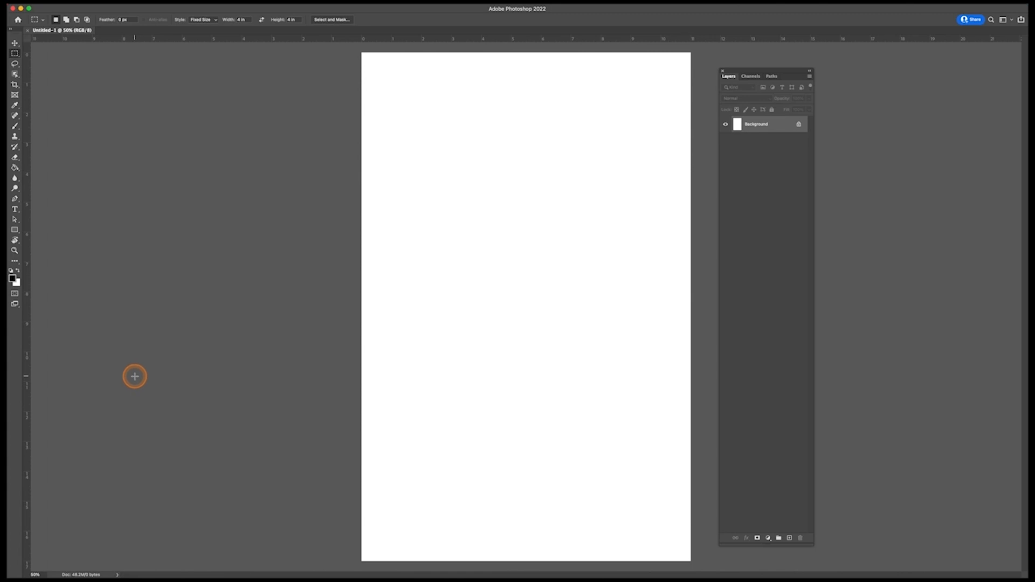
pyautogui.press('super+r')
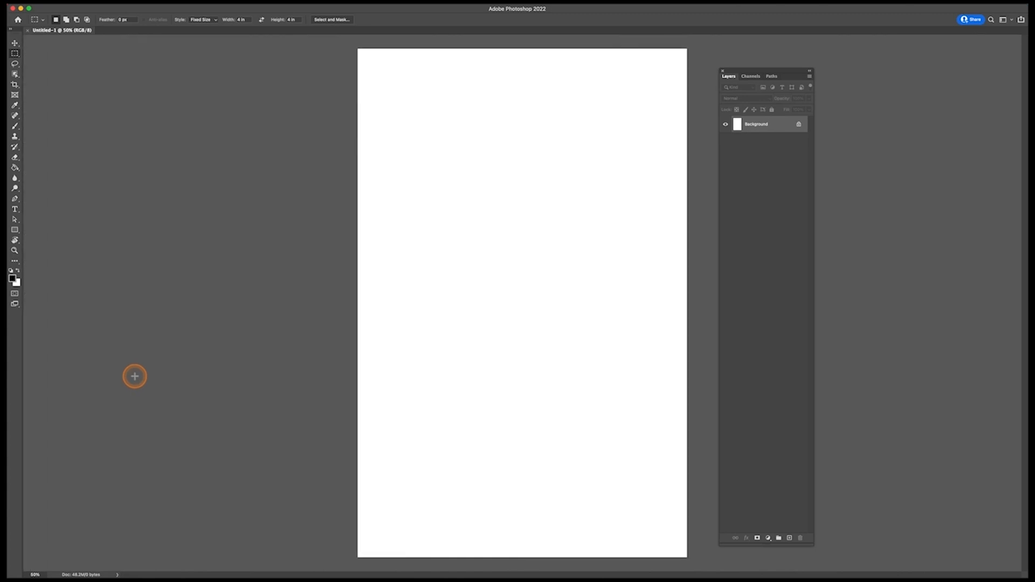
pyautogui.press('super+r')
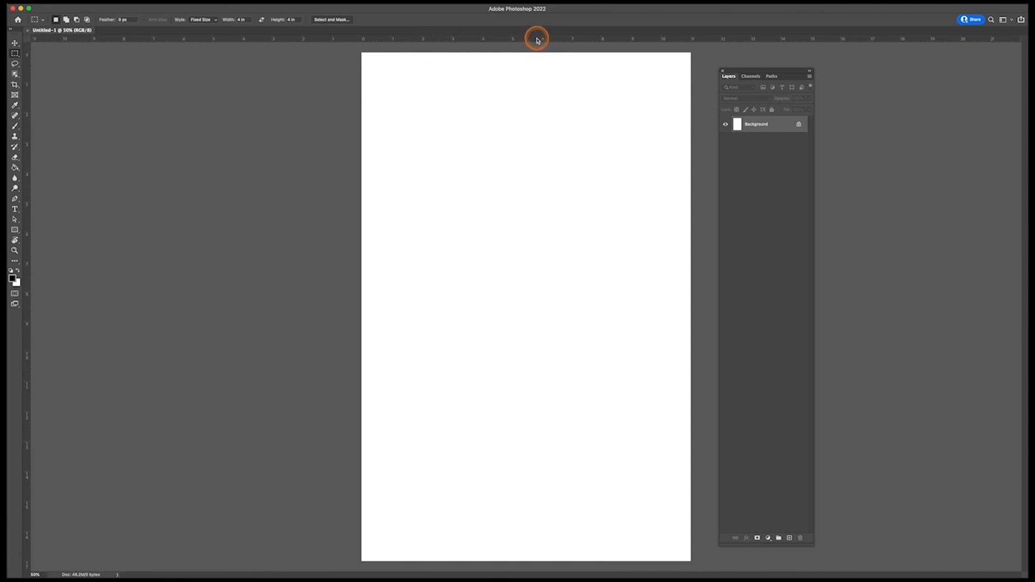
# Step: Place a horizontal and a vertical guide that cross at the centre of the page
pyautogui.moveTo(536, 38); pyautogui.dragTo(506, 307)
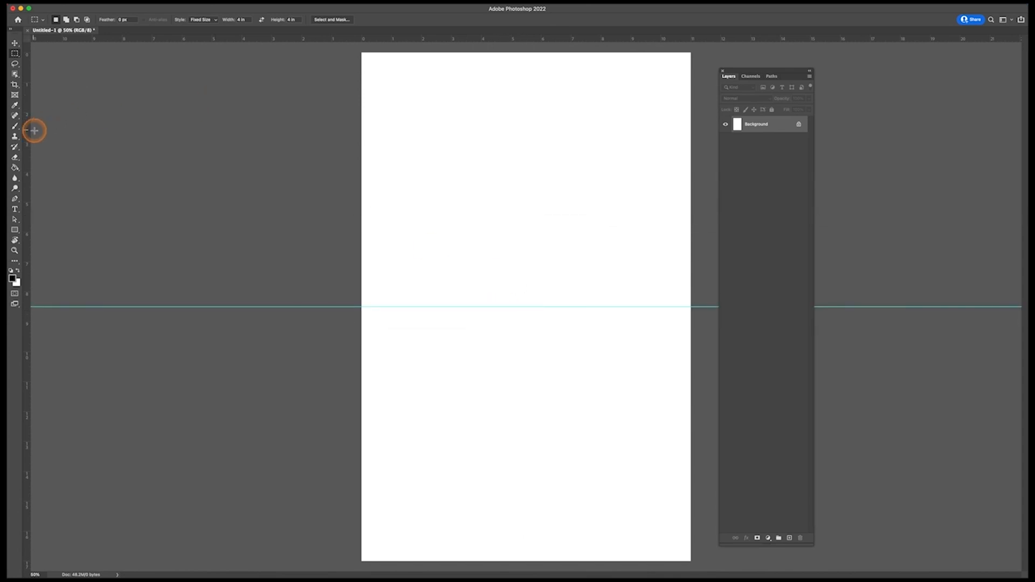
pyautogui.moveTo(27, 136); pyautogui.dragTo(526, 201)
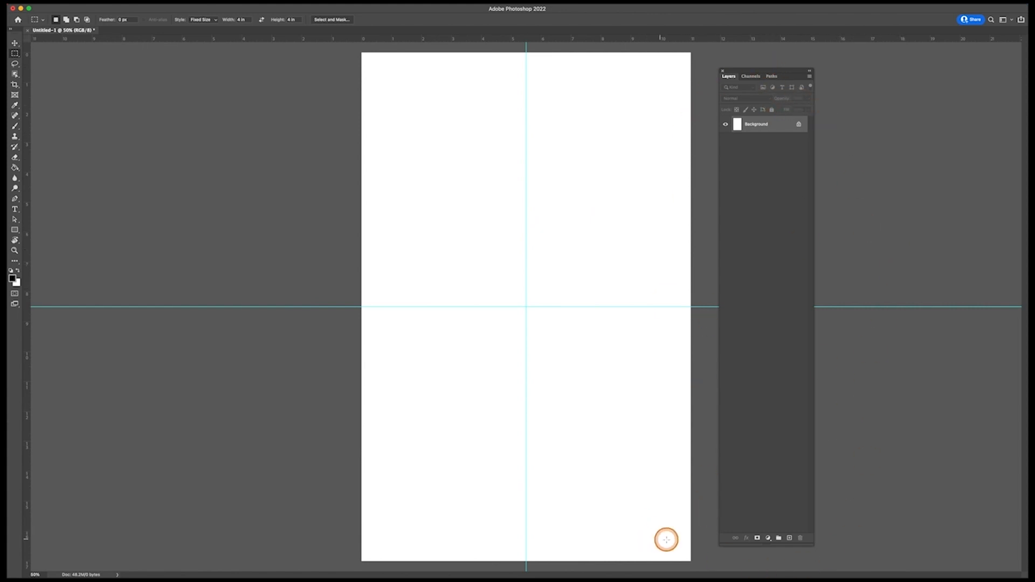
# Step: Add a new layer and make a fixed-size 4 x 4 in rectangular selection centred on the guide intersection
pyautogui.click(790, 538)
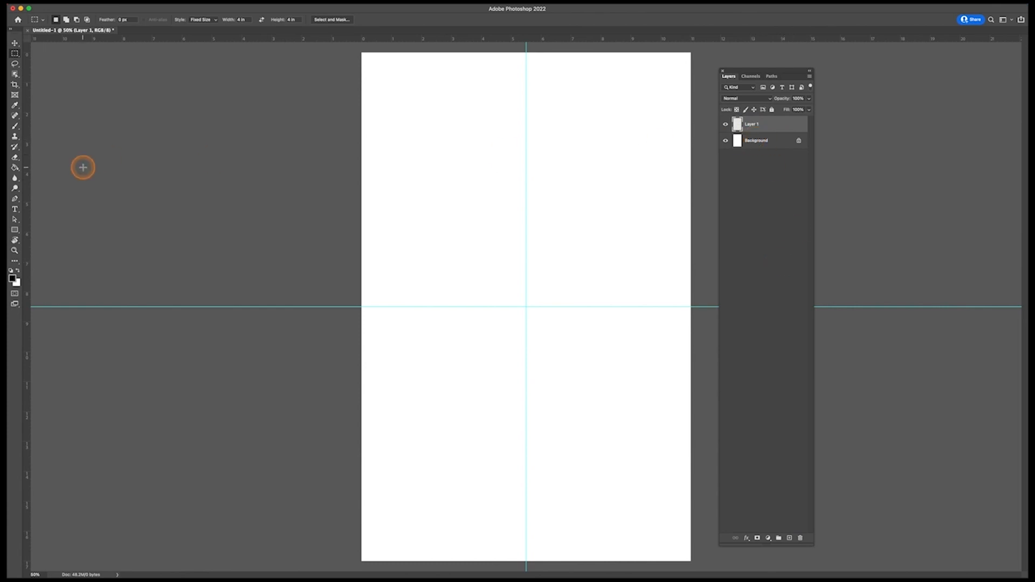
pyautogui.click(14, 53)
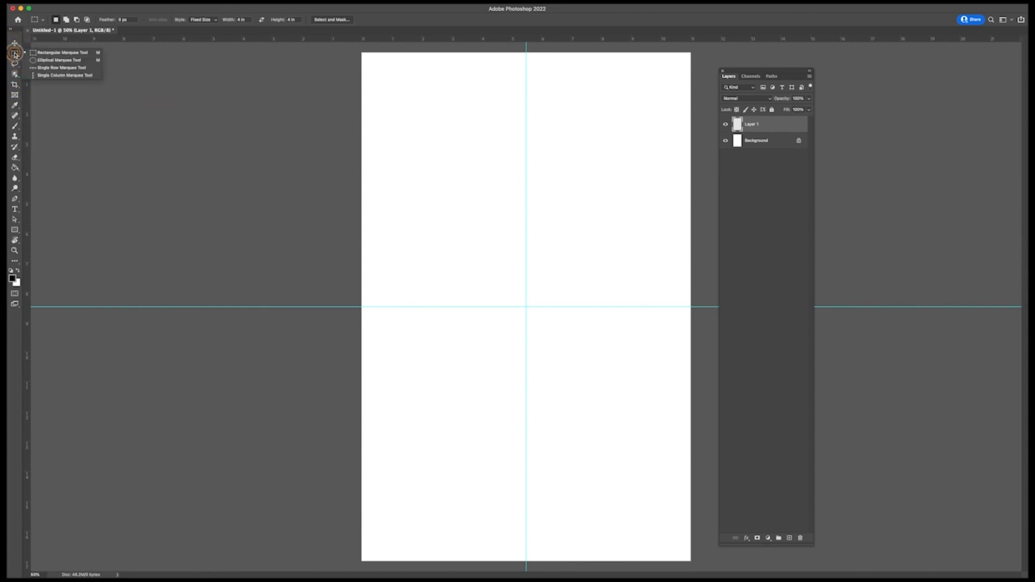
pyautogui.click(75, 56)
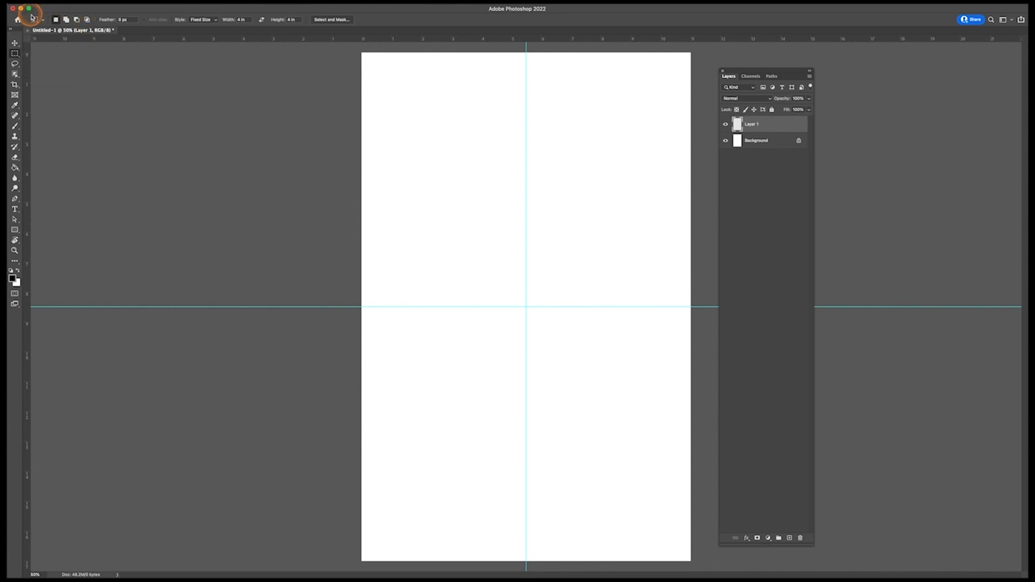
pyautogui.click(202, 20)
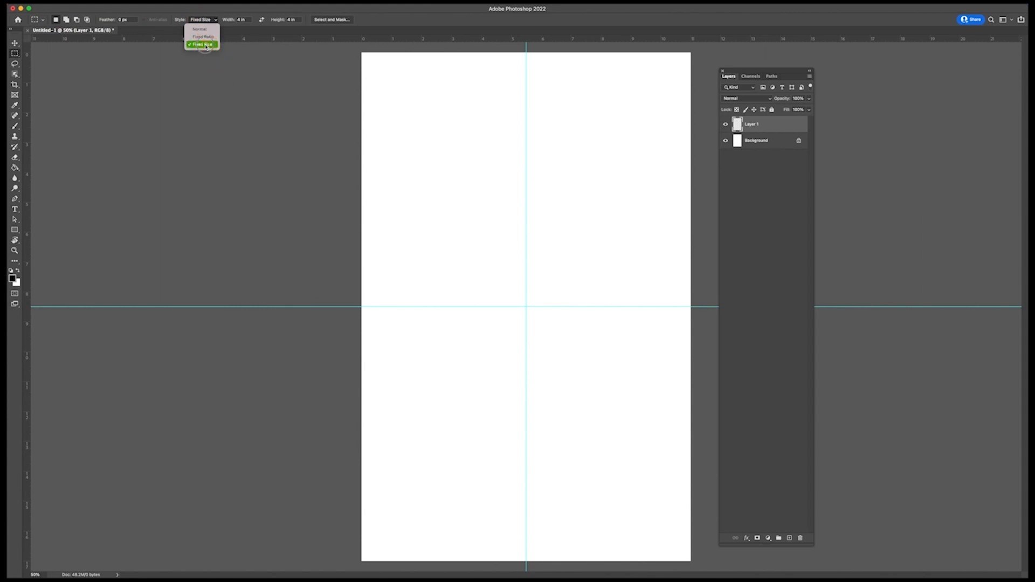
pyautogui.click(205, 45)
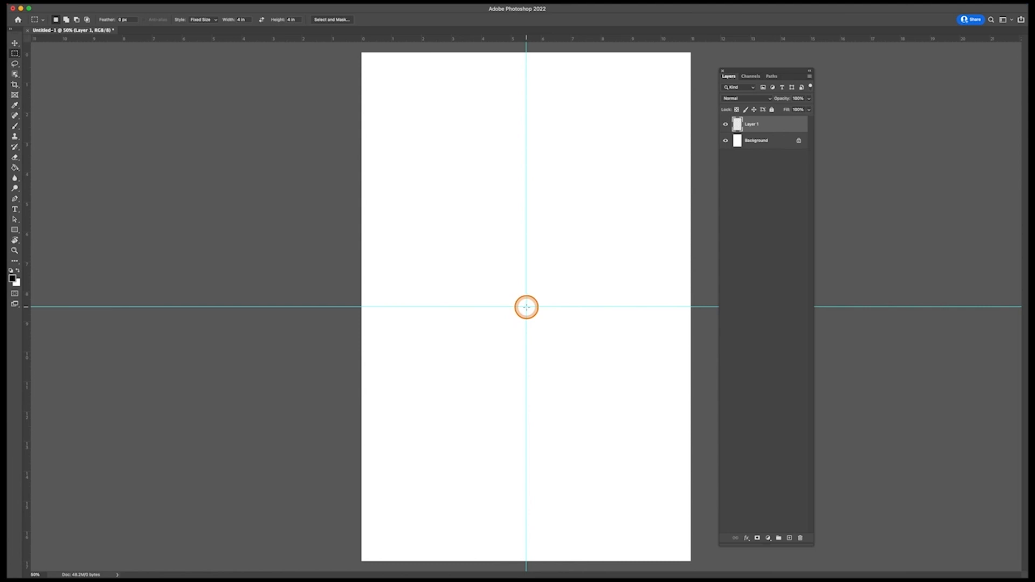
pyautogui.keyDown('alt'); pyautogui.click(526, 307); pyautogui.keyUp('alt')
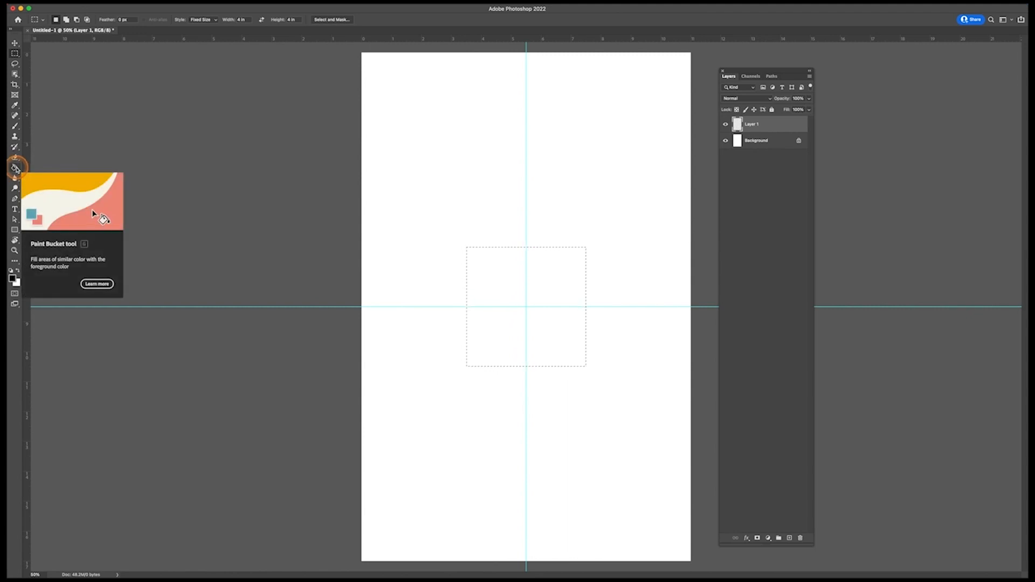
# Step: Fill the square selection with the black foreground colour using the Paint Bucket, and deselect it
pyautogui.click(15, 169)
pyautogui.click(44, 168)
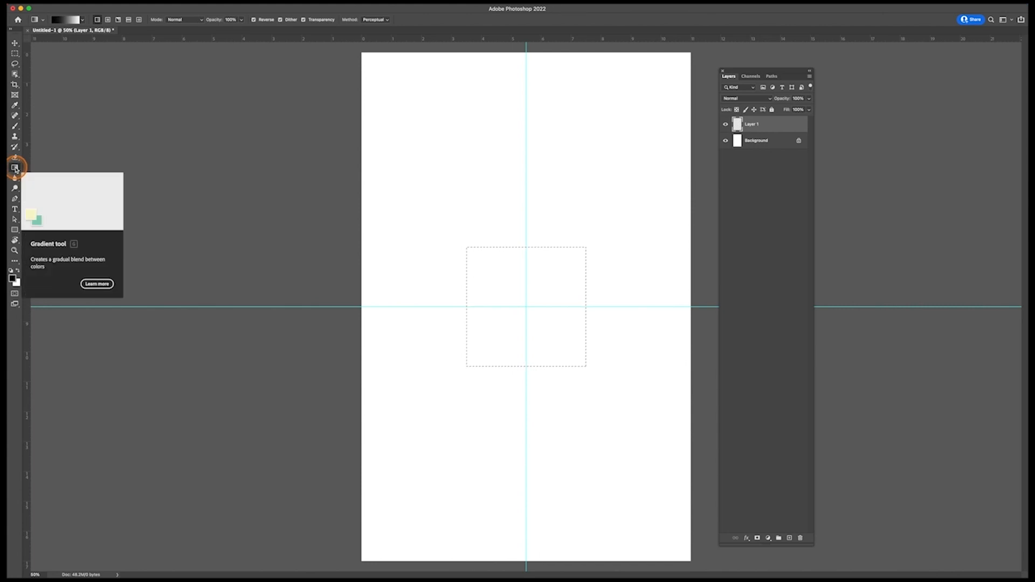
pyautogui.moveTo(16, 169)
pyautogui.mouseDown()
pyautogui.moveTo(38, 183)
pyautogui.moveTo(15, 170)
pyautogui.moveTo(56, 177)
pyautogui.mouseUp()
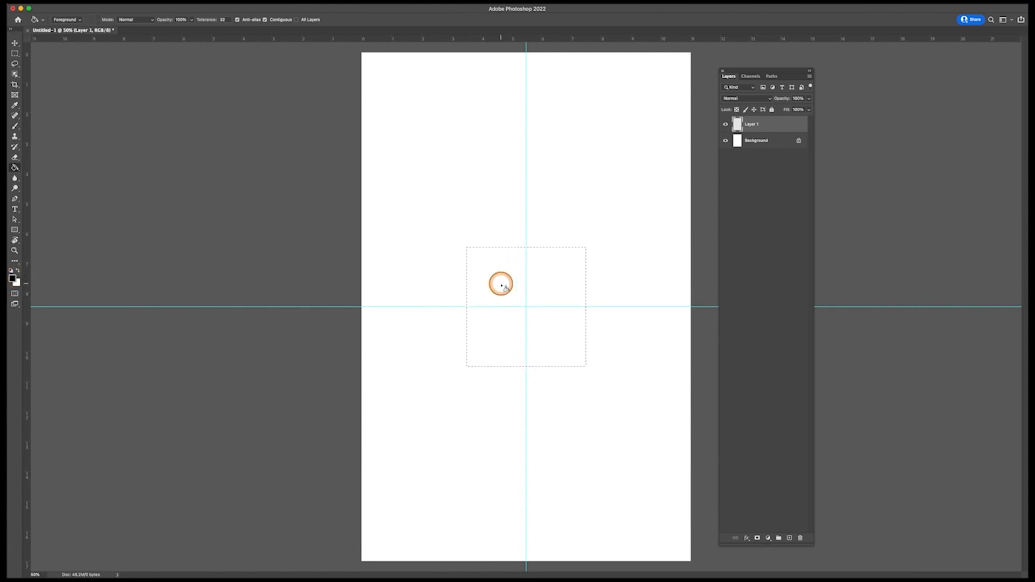
pyautogui.click(565, 283)
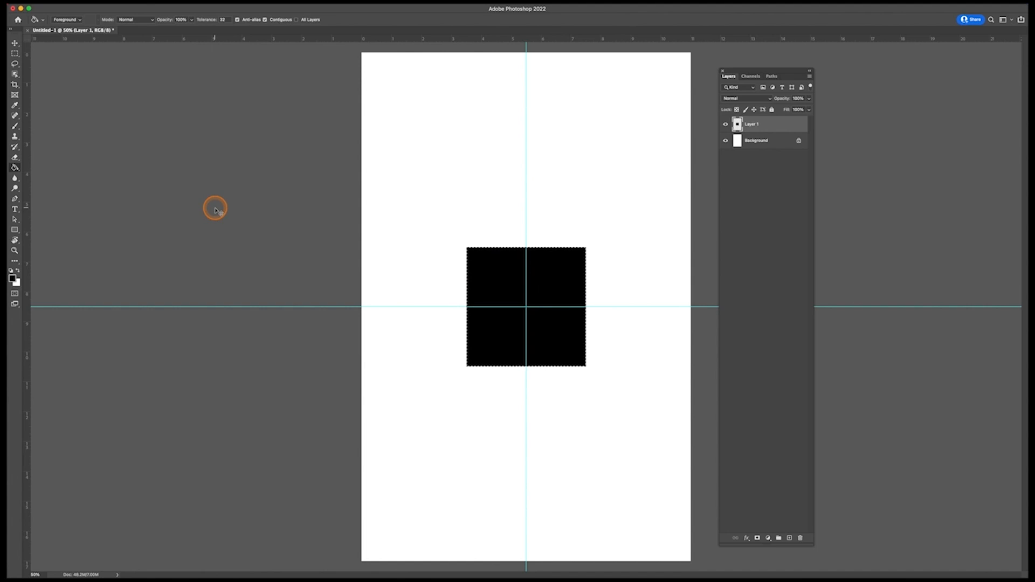
pyautogui.press('super+d')
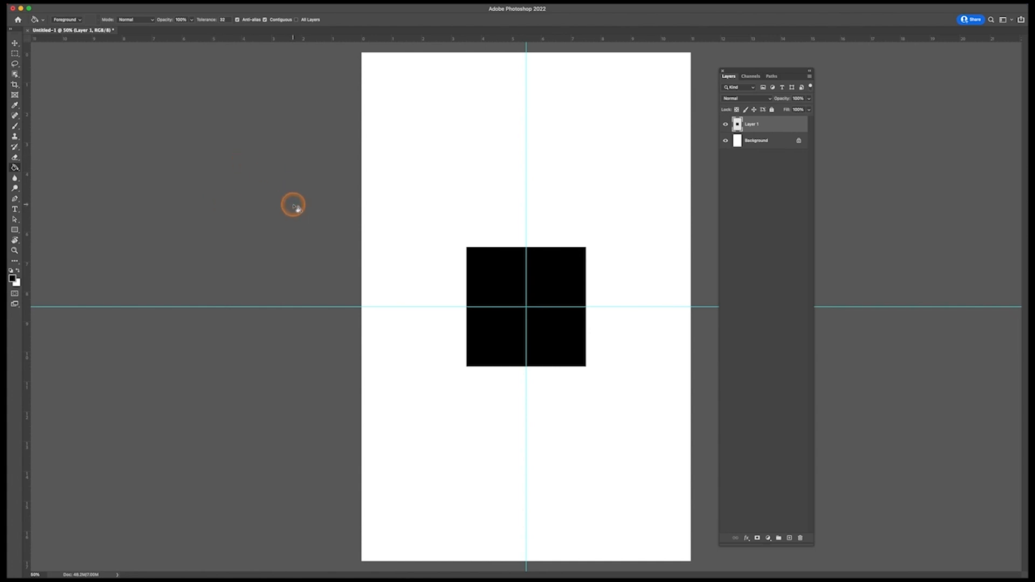
# Step: Switch to Finder and place buddha.jpg from the Desktop's Notan folder into the Photoshop document at its default size
pyautogui.press('super+Tab')
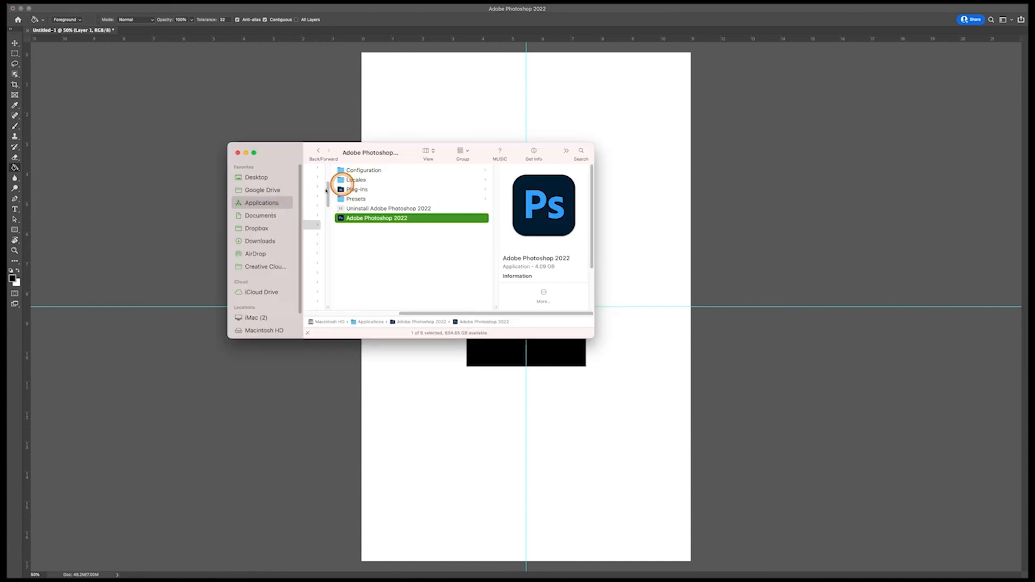
pyautogui.click(255, 178)
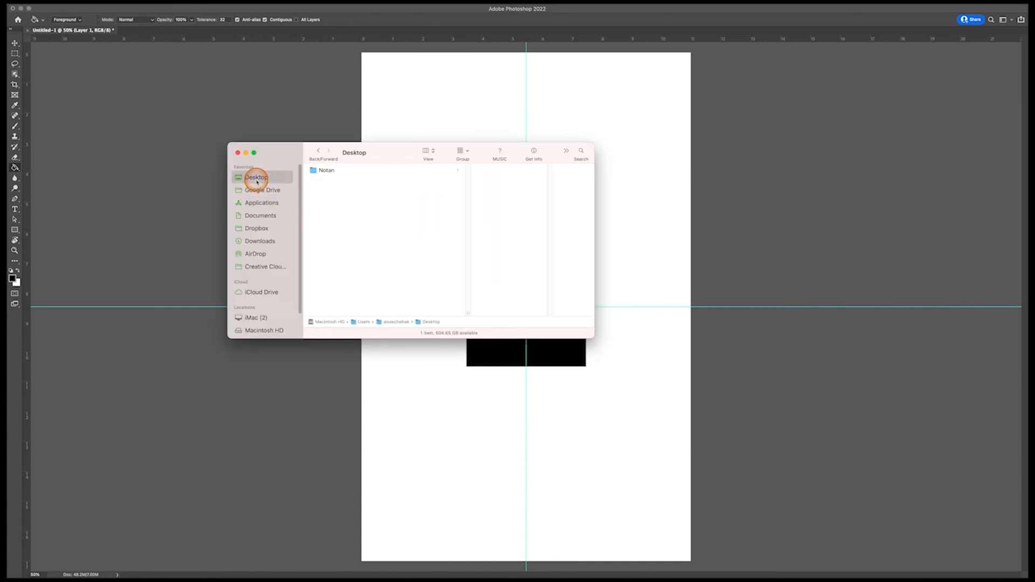
pyautogui.click(328, 174)
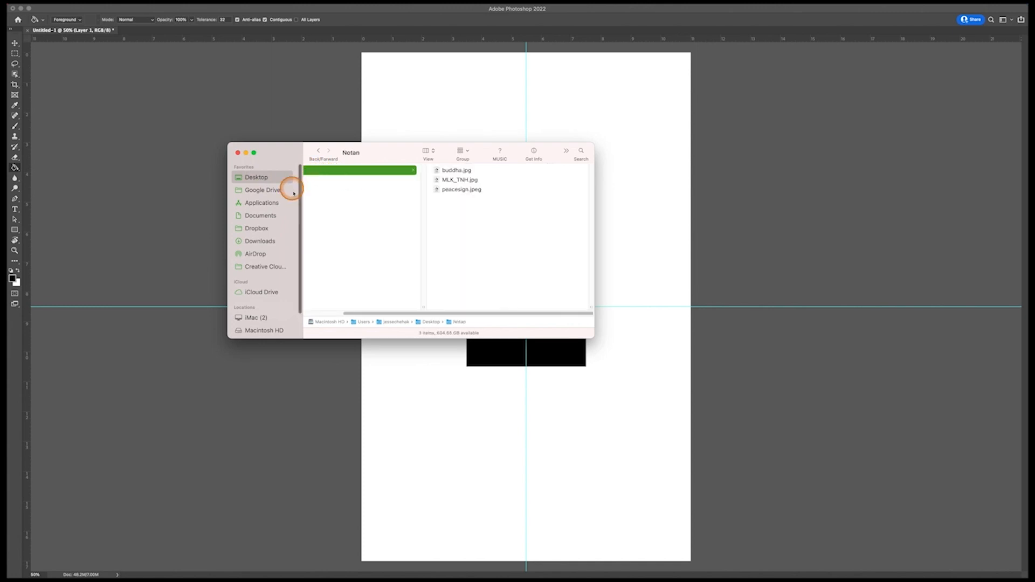
pyautogui.moveTo(410, 164); pyautogui.dragTo(566, 225)
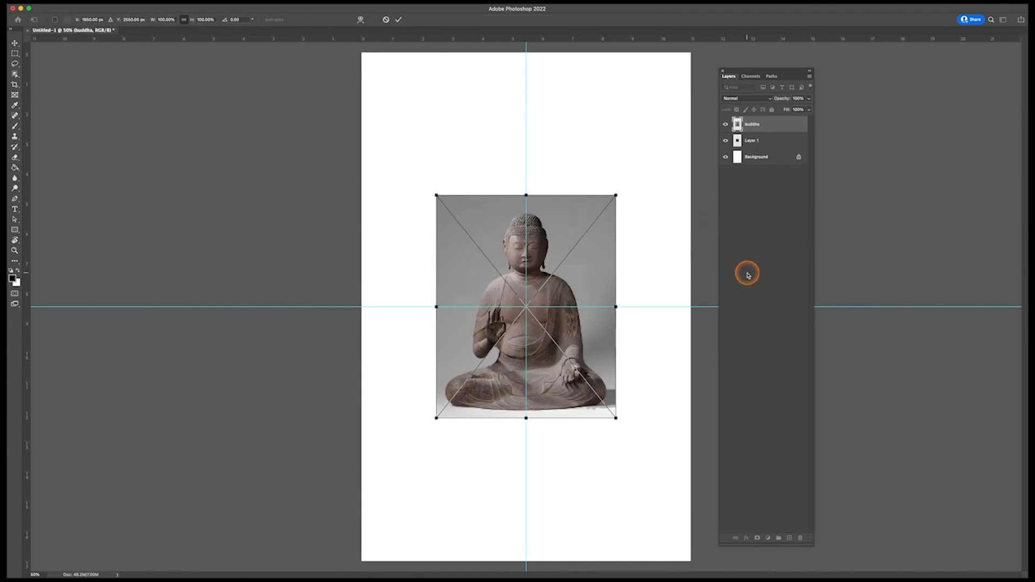
pyautogui.press('Return')
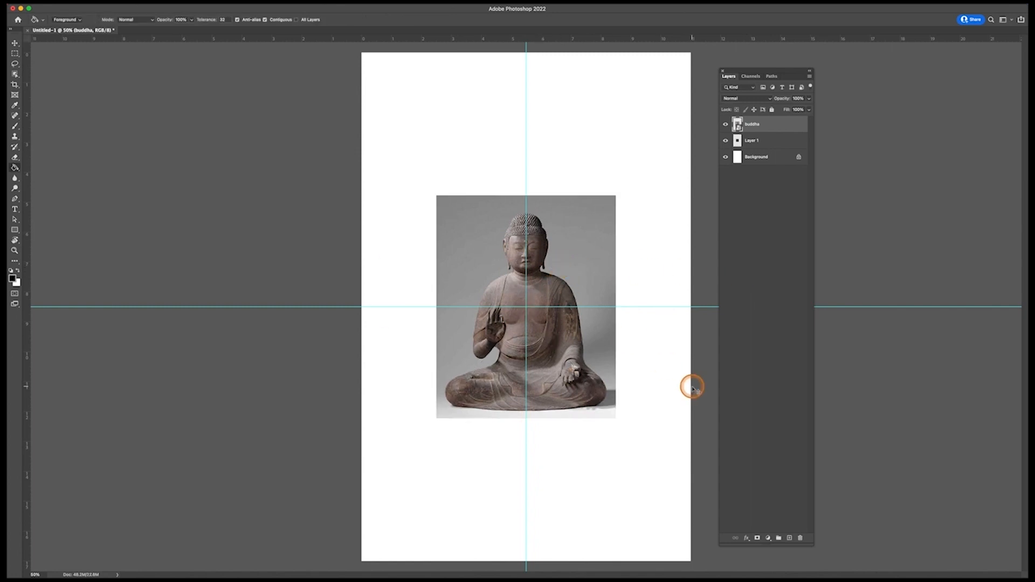
# Step: Place MLK_TNH.jpg from the Notan folder in Finder into the document as a new layer
pyautogui.press('super+Tab')
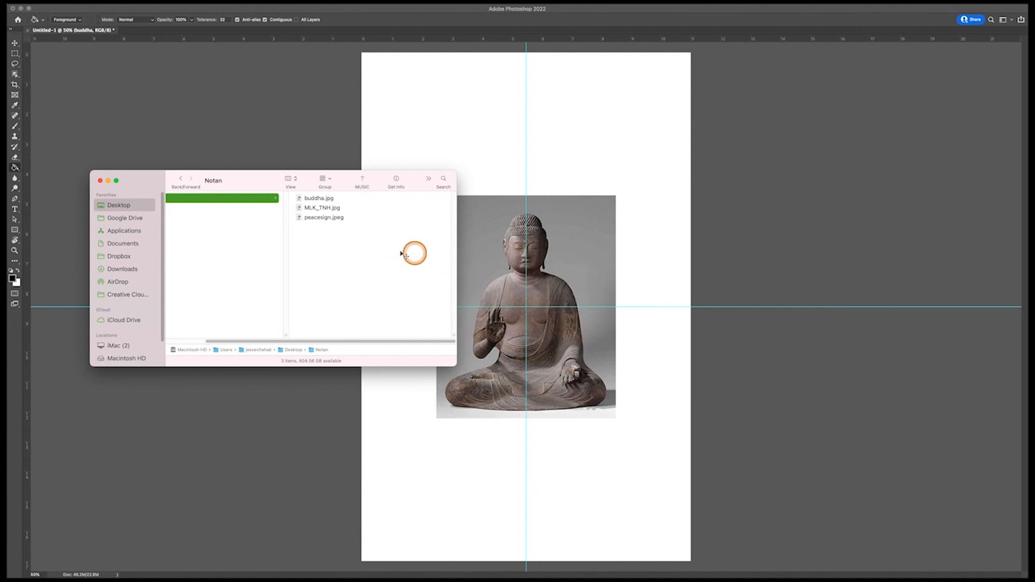
pyautogui.click(311, 209)
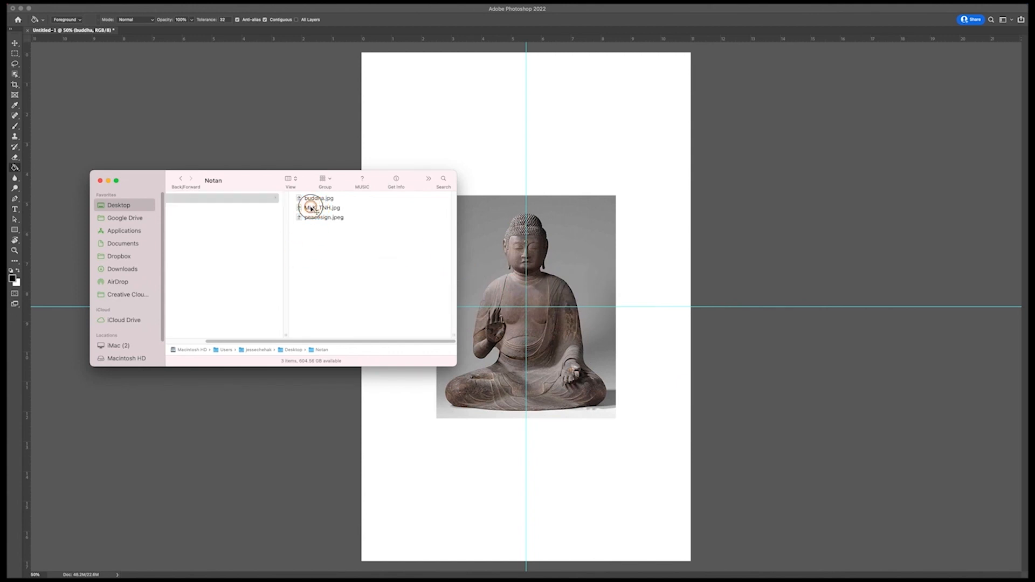
pyautogui.moveTo(312, 209); pyautogui.dragTo(626, 227)
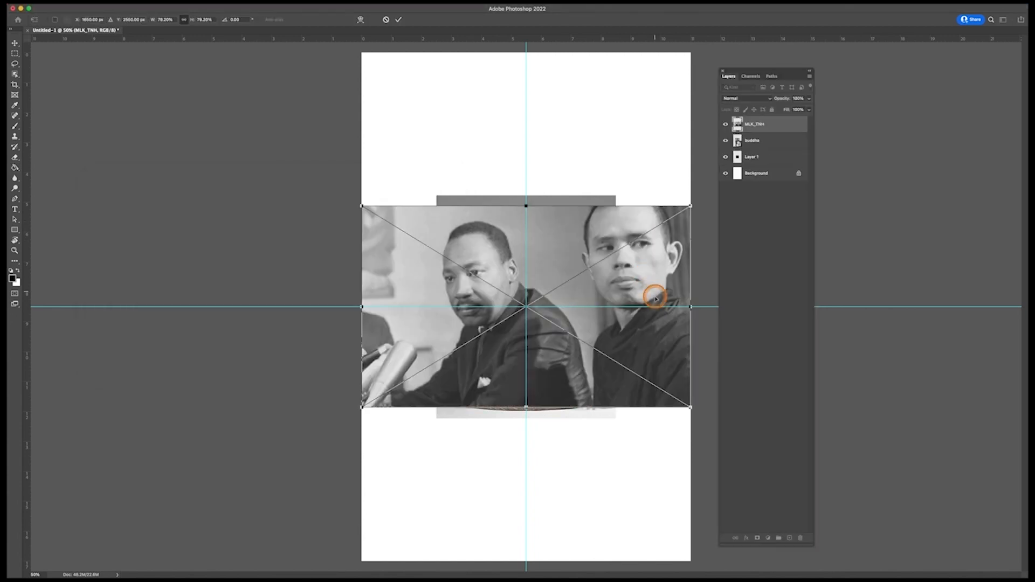
pyautogui.press('Return')
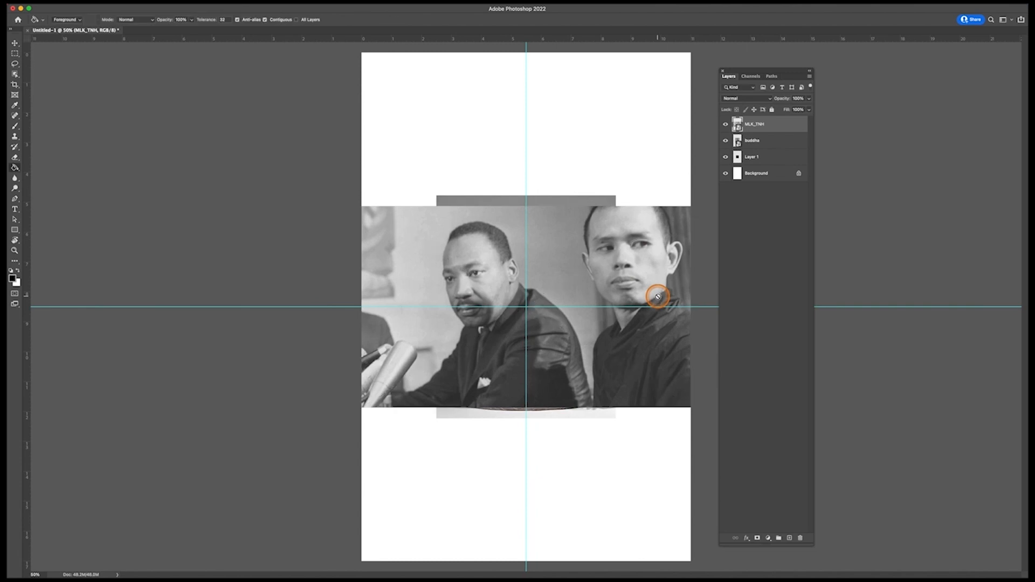
# Step: Place peacesign.jpeg from Finder's Notan folder at its default size, and stack the image layers as MLK_TNH above buddha above peacesign
pyautogui.press('super+Tab')
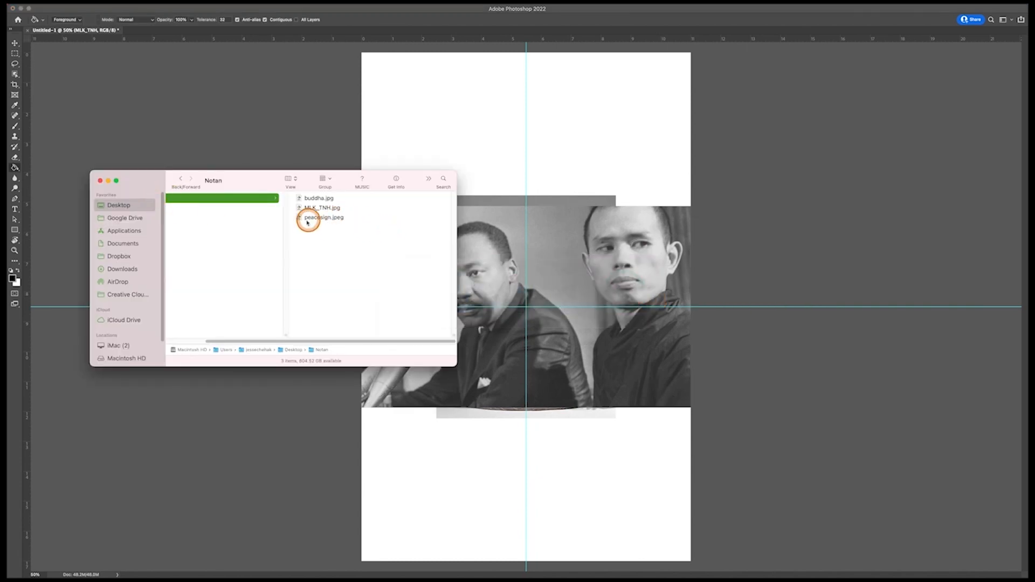
pyautogui.moveTo(314, 220); pyautogui.dragTo(636, 181)
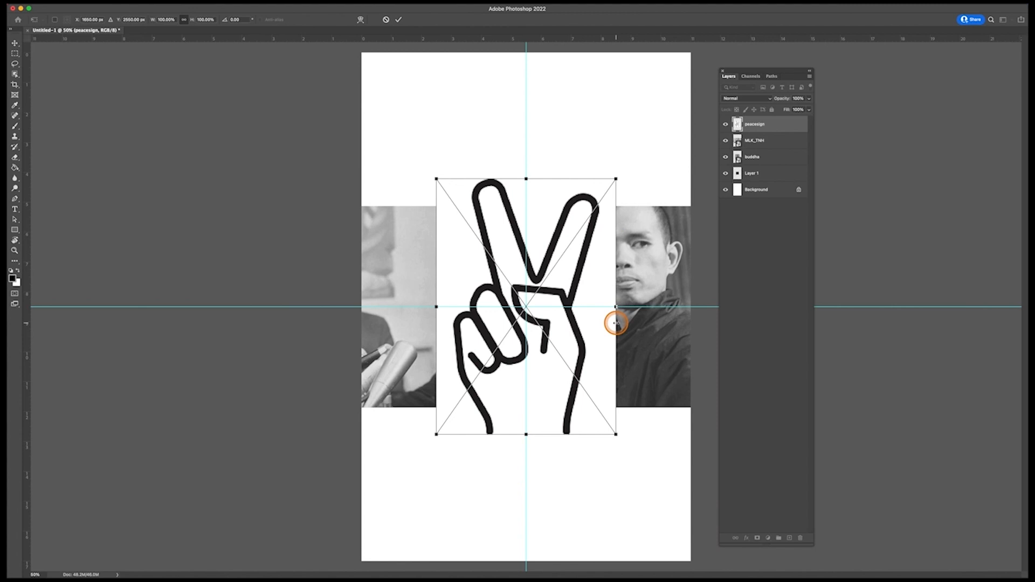
pyautogui.press('Return')
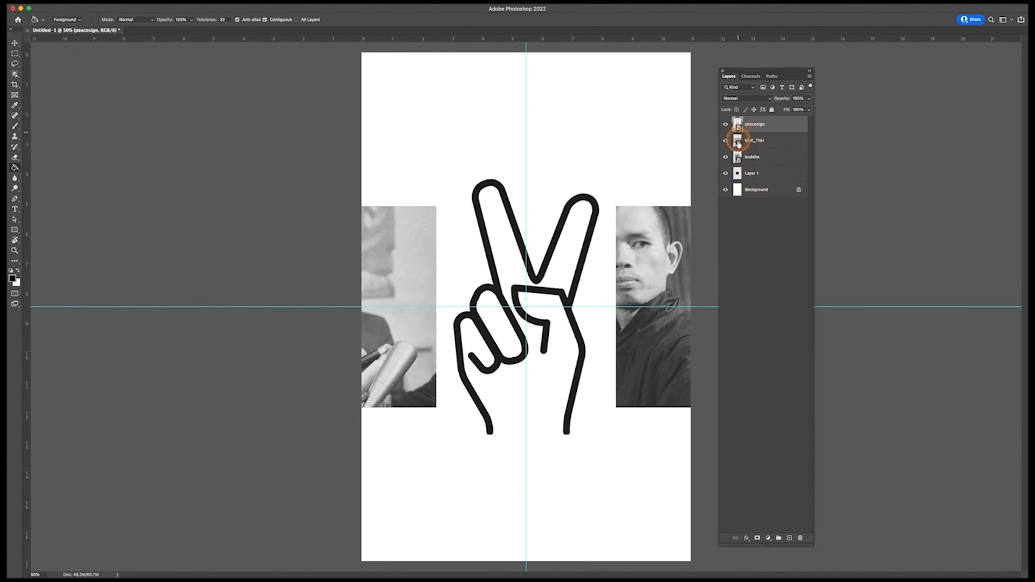
pyautogui.moveTo(755, 156); pyautogui.dragTo(762, 121)
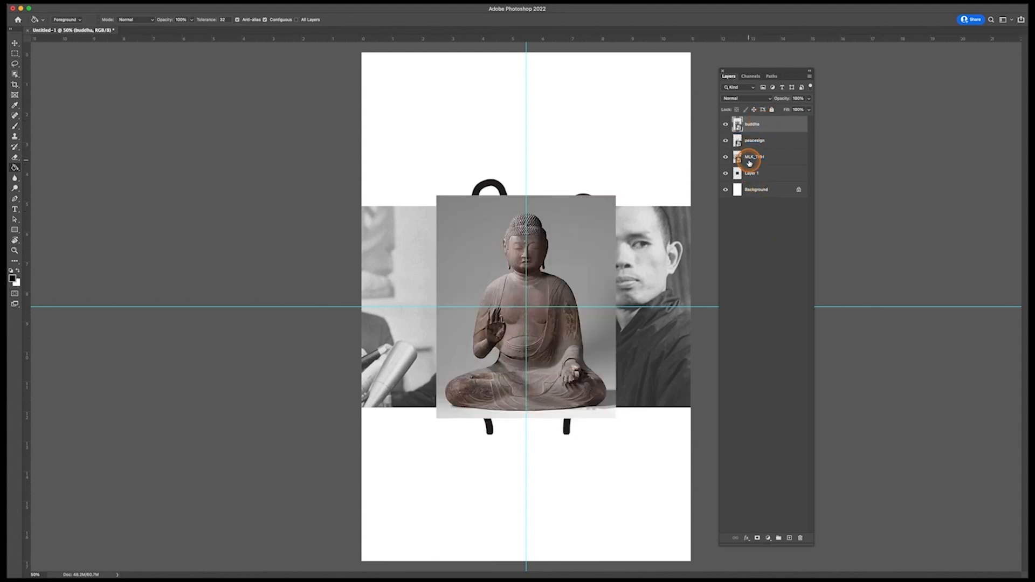
pyautogui.moveTo(749, 156); pyautogui.dragTo(750, 121)
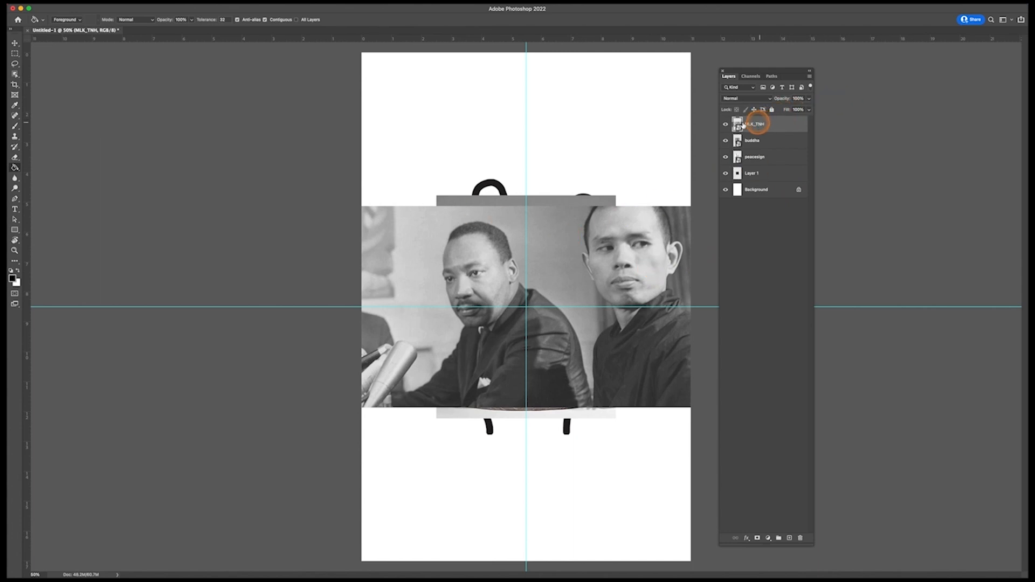
# Step: Move the MLK_TNH image to the upper part of the canvas, buddha to its lower right and peacesign to its lower left
pyautogui.click(14, 44)
pyautogui.moveTo(494, 274); pyautogui.dragTo(453, 123)
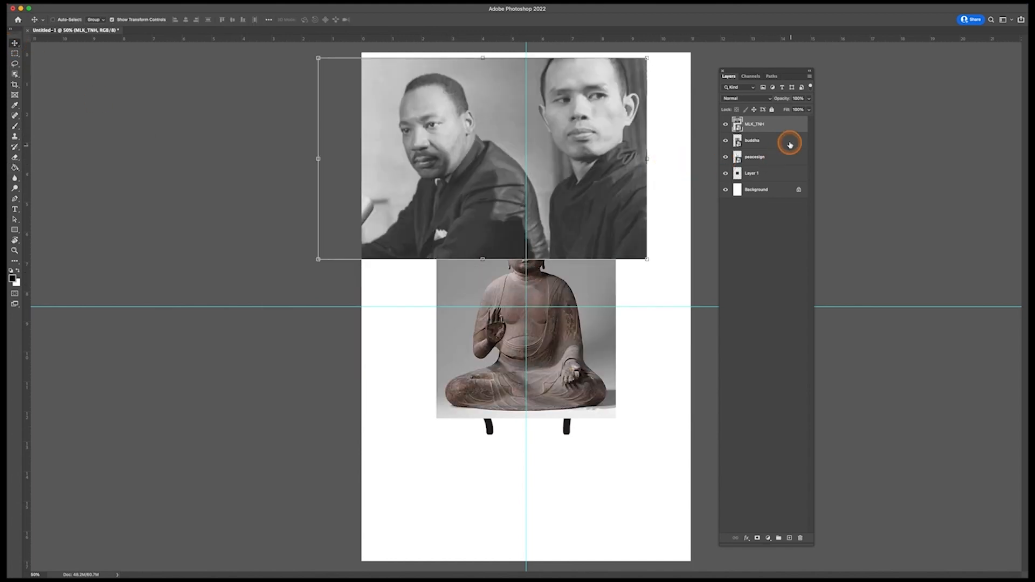
pyautogui.click(791, 148)
pyautogui.moveTo(528, 340); pyautogui.dragTo(634, 452)
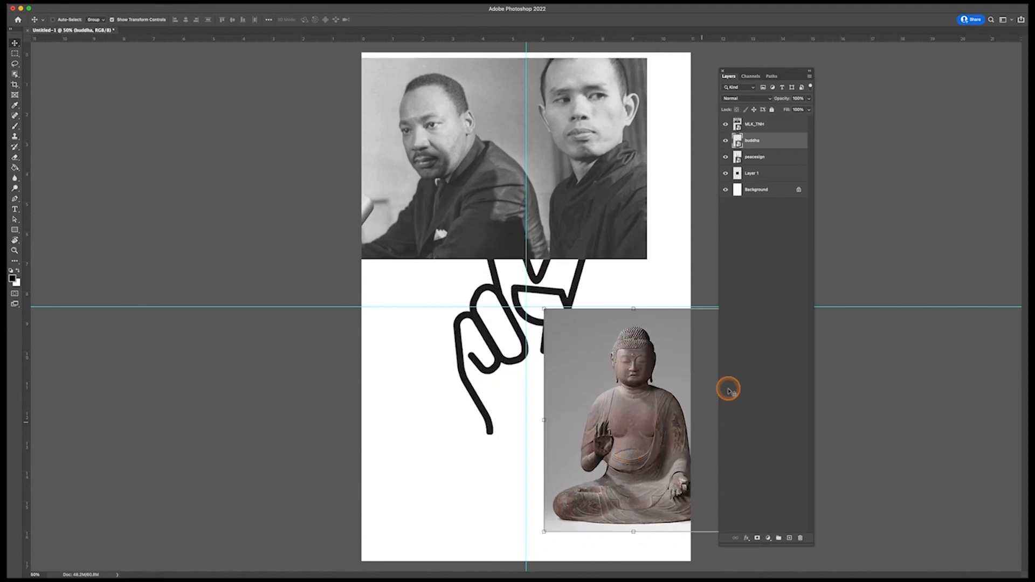
pyautogui.click(778, 161)
pyautogui.moveTo(478, 351); pyautogui.dragTo(362, 469)
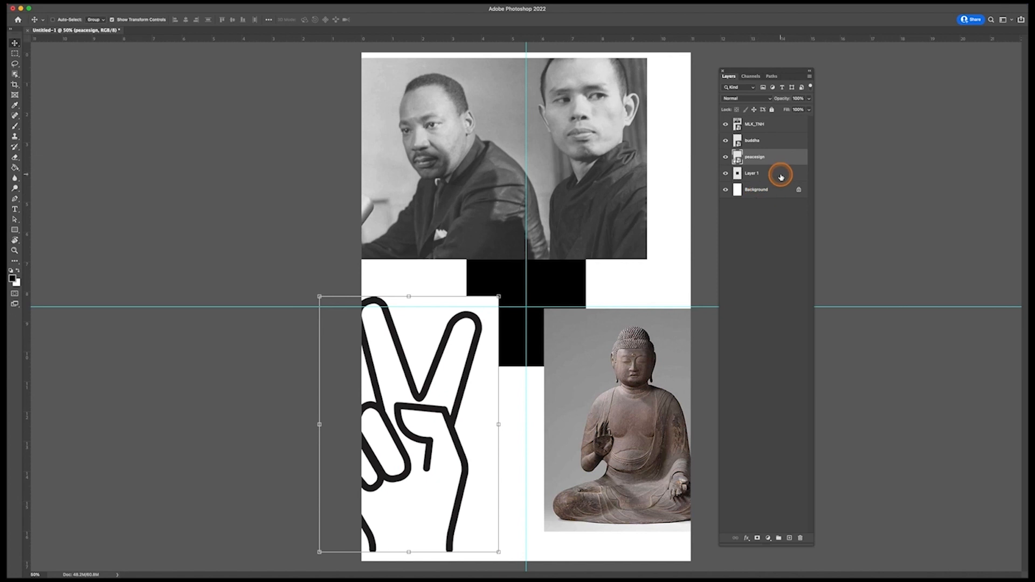
# Step: Rasterize the MLK_TNH smart object layer
pyautogui.click(767, 130)
pyautogui.moveTo(86, 7)
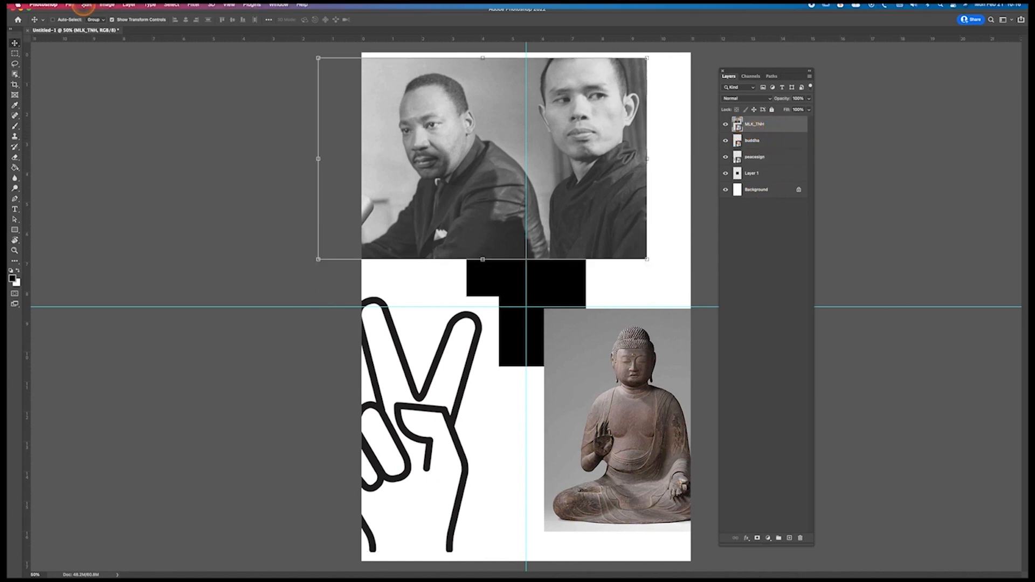
pyautogui.click(132, 8)
pyautogui.click(145, 7)
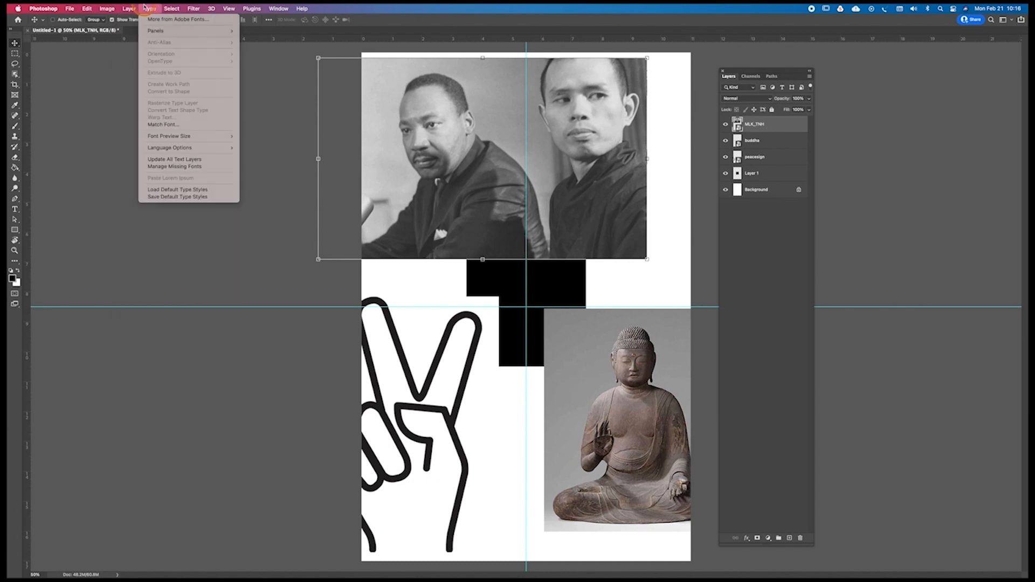
pyautogui.moveTo(117, 6)
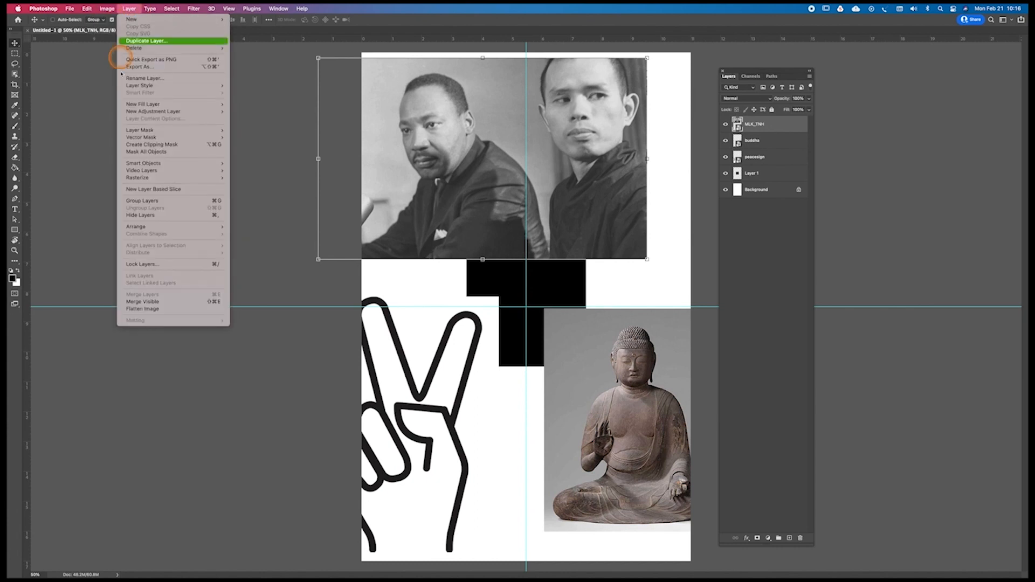
pyautogui.moveTo(178, 163)
pyautogui.click(269, 235)
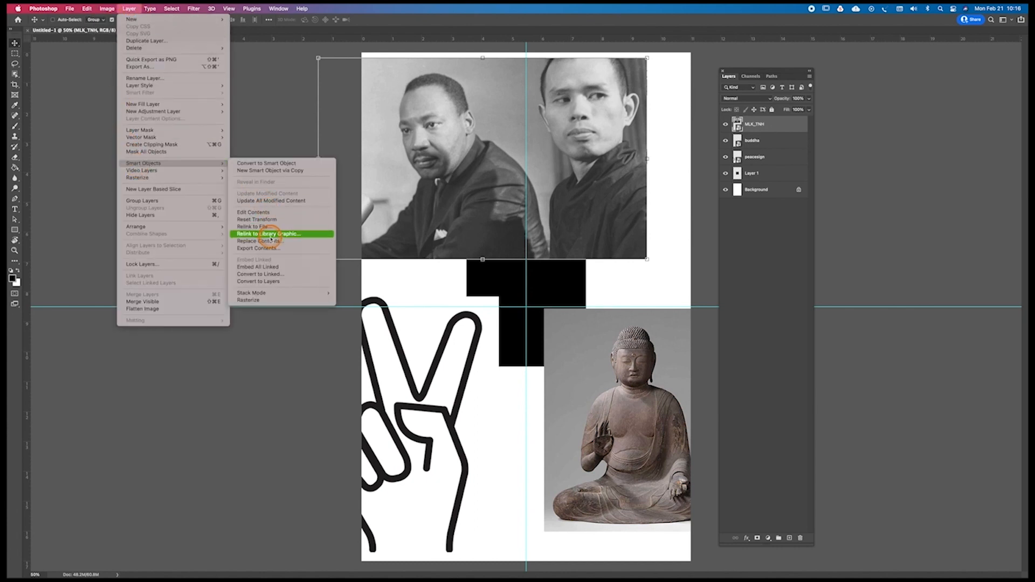
pyautogui.click(277, 301)
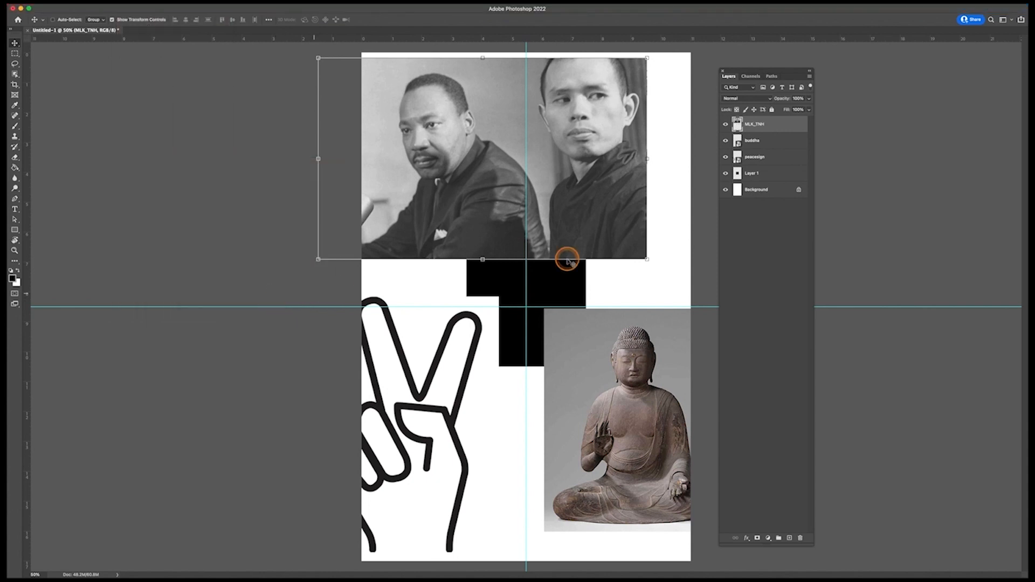
# Step: Rasterize the buddha smart object layer
pyautogui.click(750, 142)
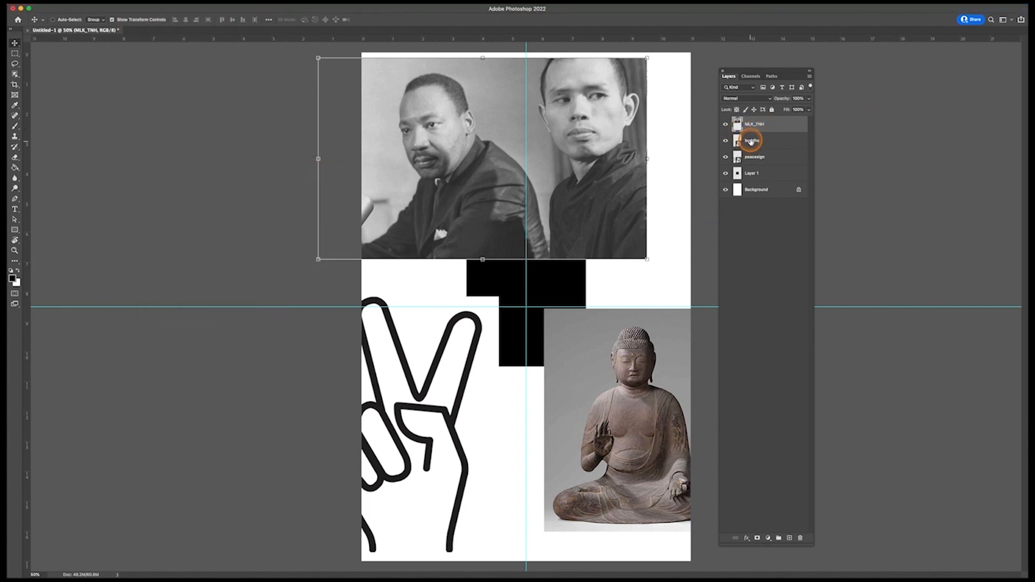
pyautogui.click(80, 4)
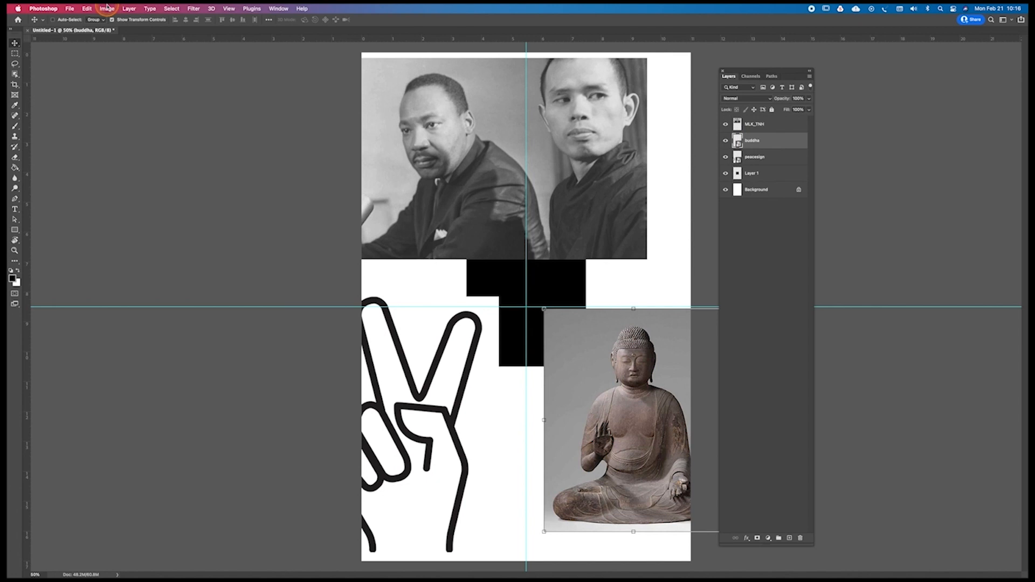
pyautogui.click(106, 8)
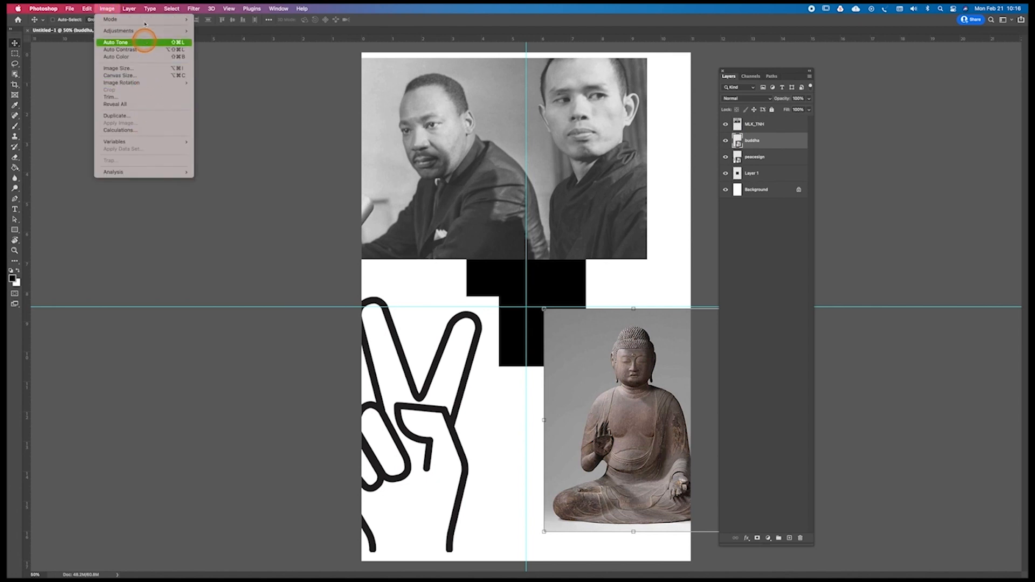
pyautogui.moveTo(129, 9)
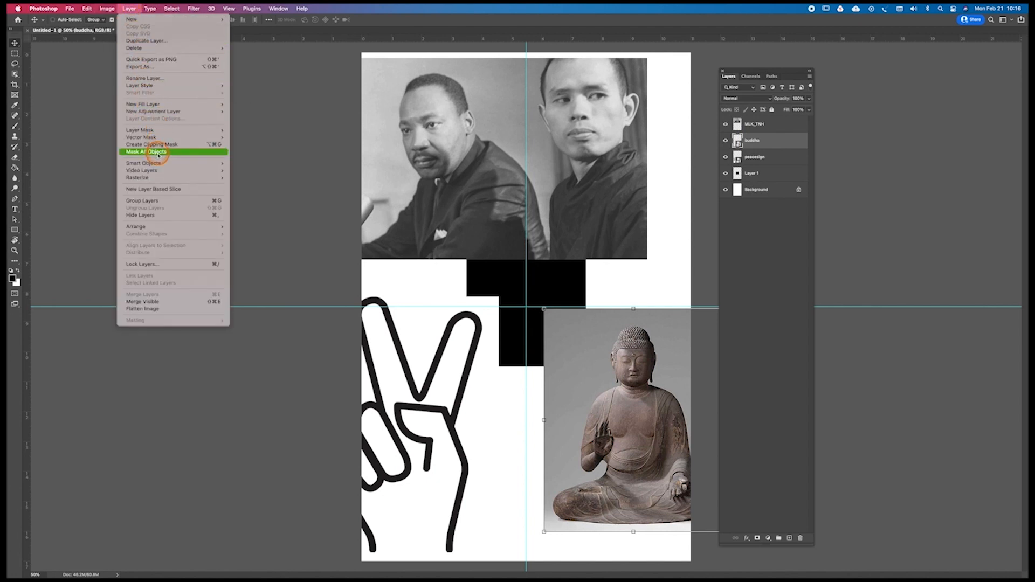
pyautogui.moveTo(156, 163)
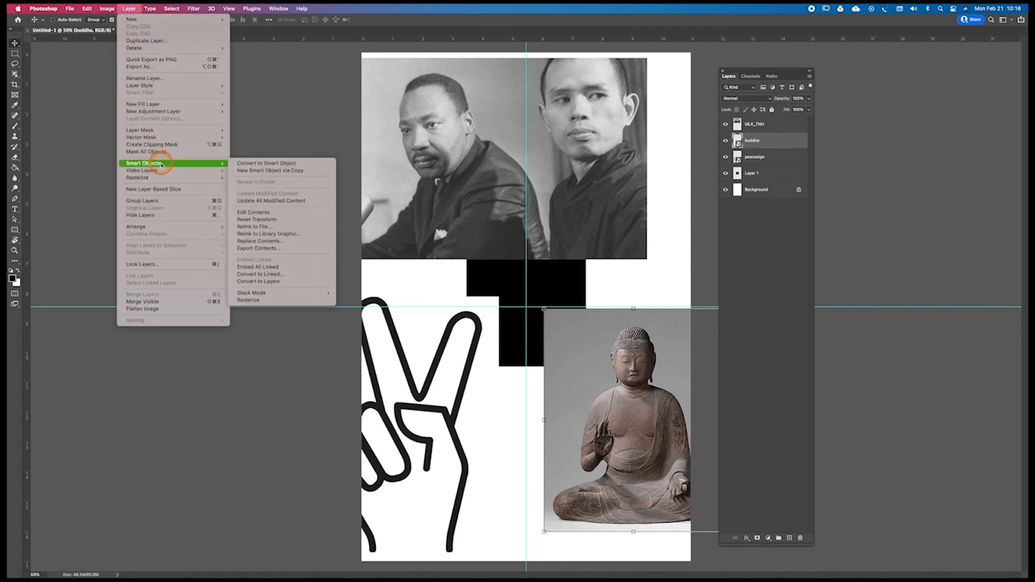
pyautogui.click(291, 301)
# Step: Rasterize the peacesign smart object layer and rename it Peace Sign
pyautogui.click(774, 159)
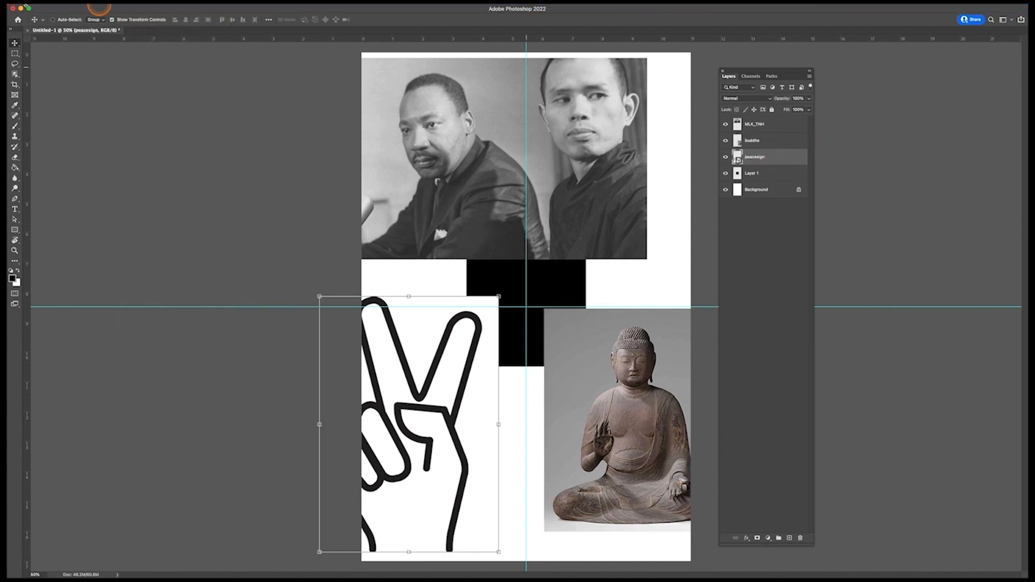
pyautogui.click(130, 9)
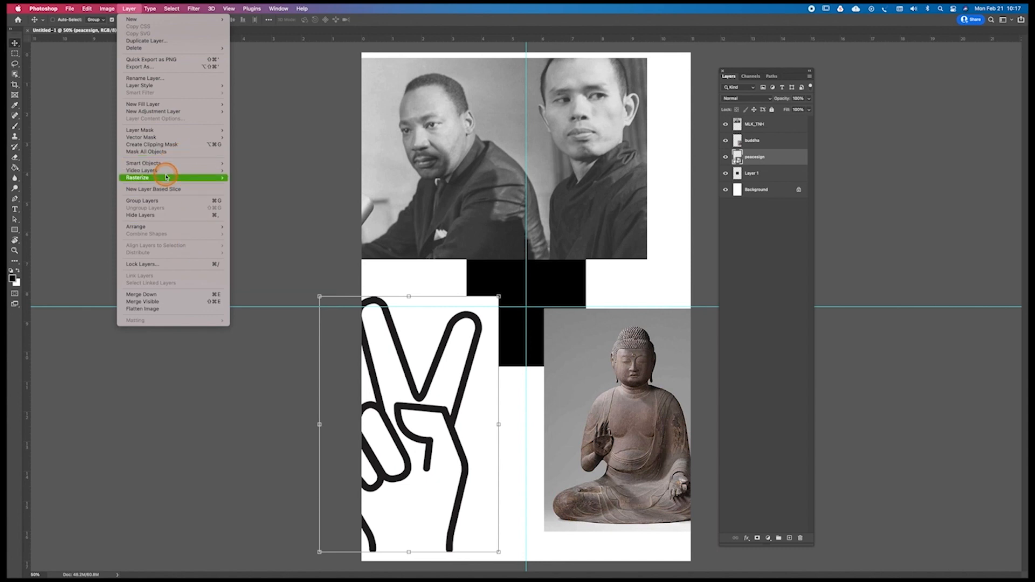
pyautogui.moveTo(167, 163)
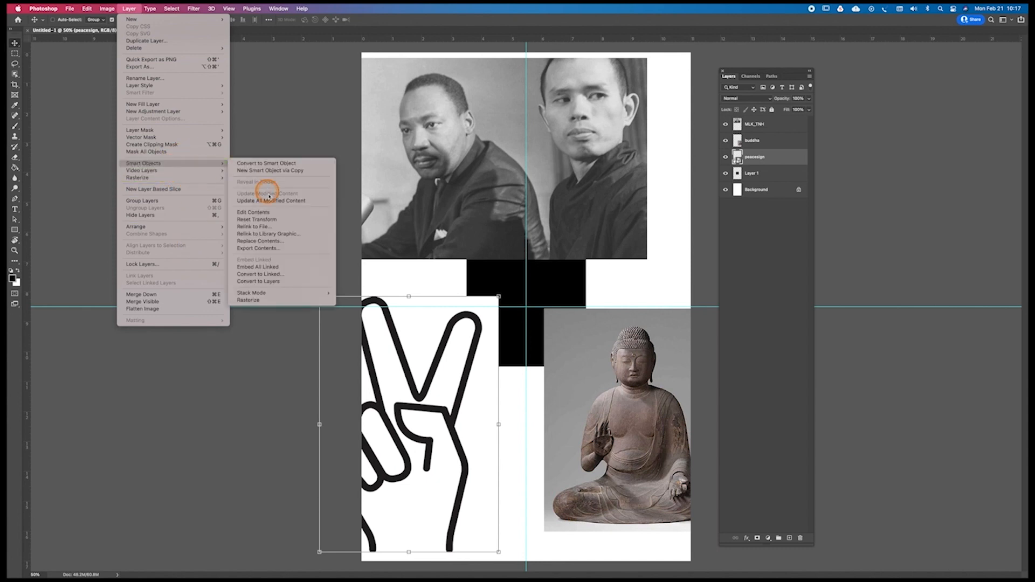
pyautogui.click(249, 300)
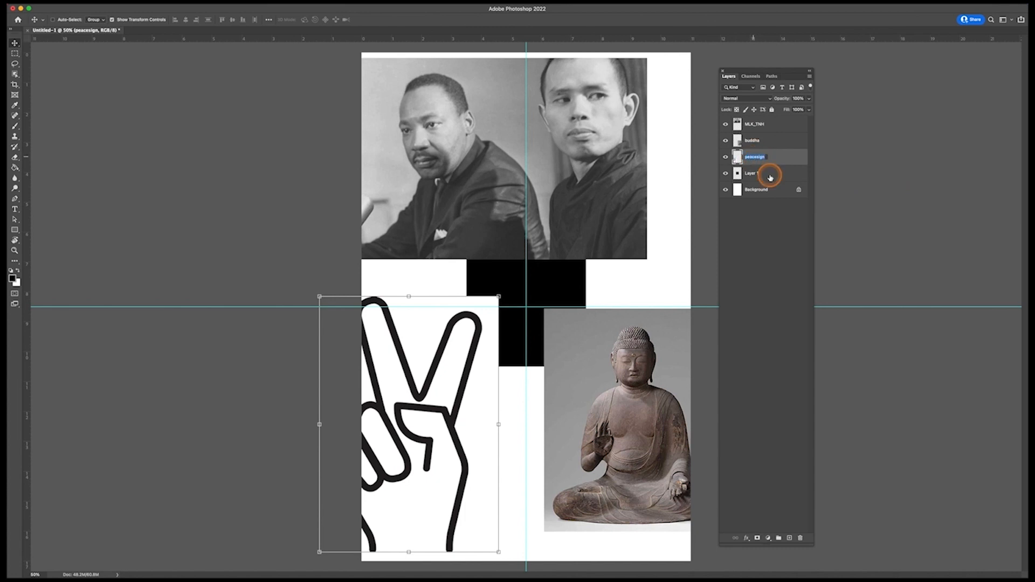
pyautogui.moveTo(1026, 275)
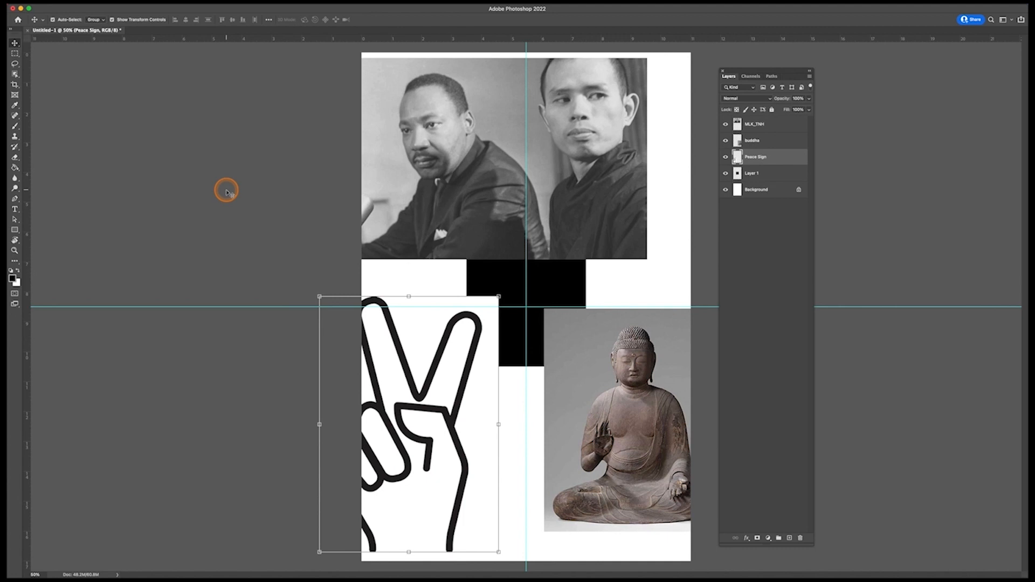
# Step: Save the document in Photoshop format to the Notan folder, with a file name made of the author's name followed by _Notan
pyautogui.press('super+s')
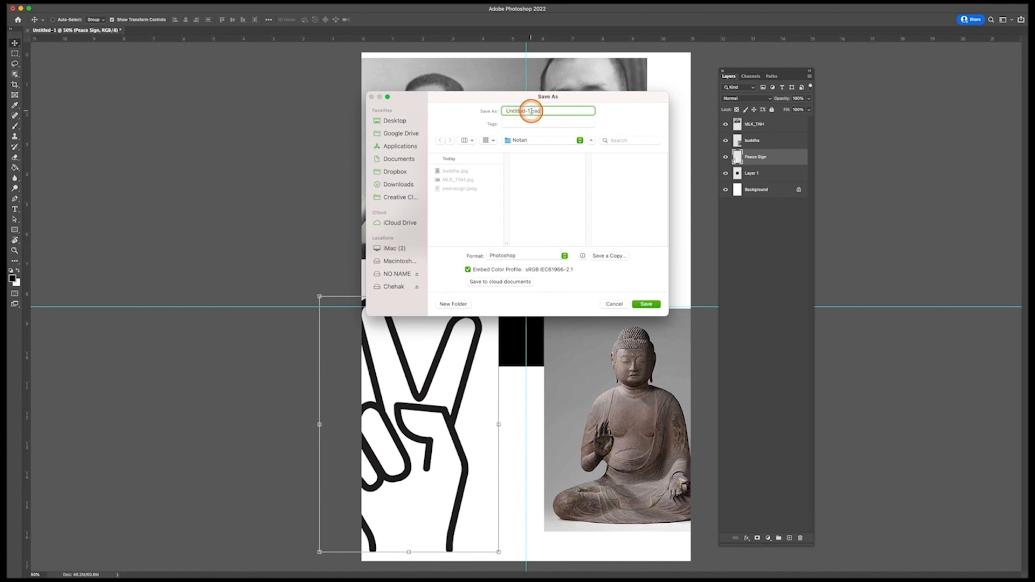
pyautogui.moveTo(531, 110); pyautogui.dragTo(488, 110)
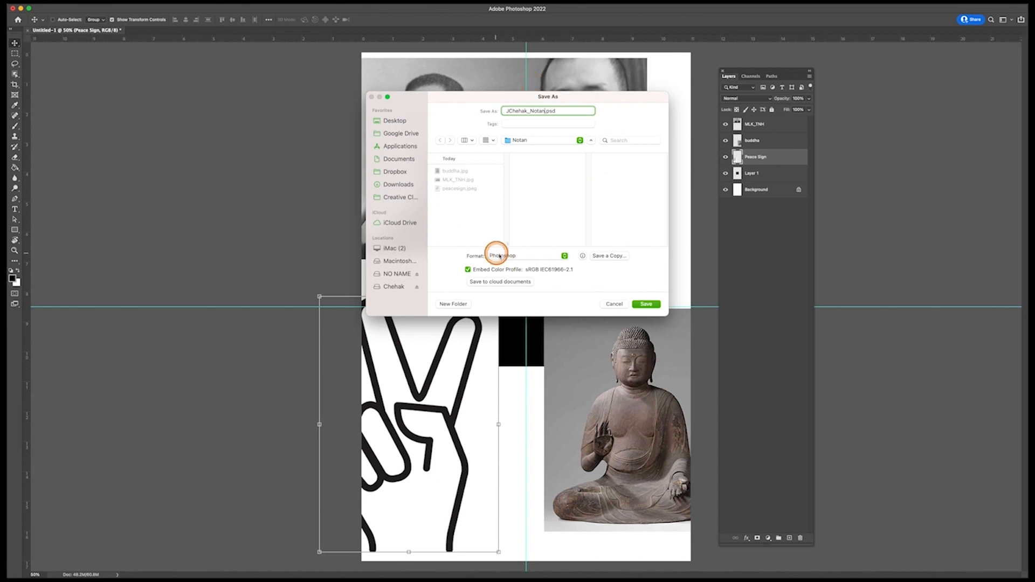
pyautogui.click(515, 258)
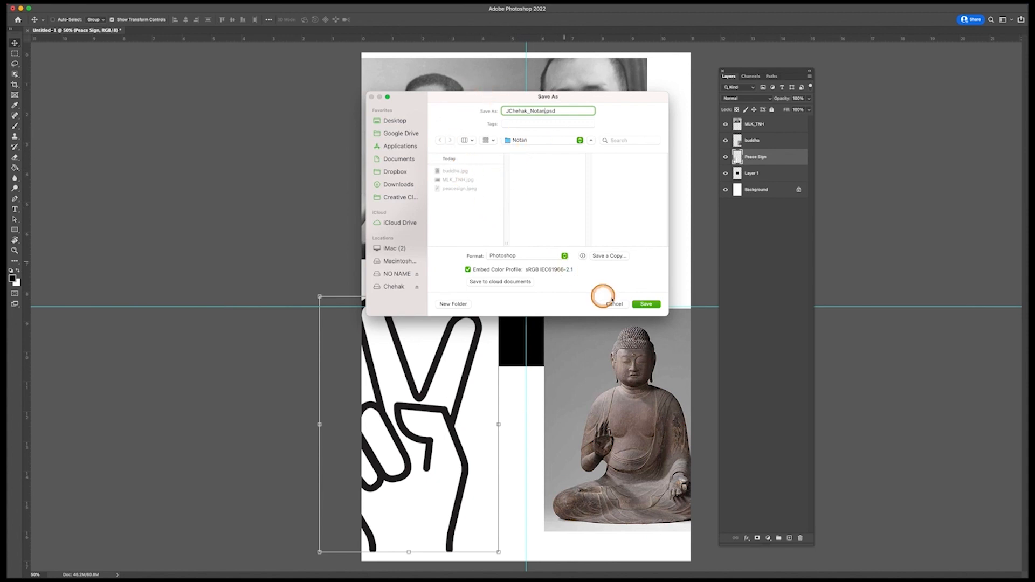
pyautogui.click(647, 305)
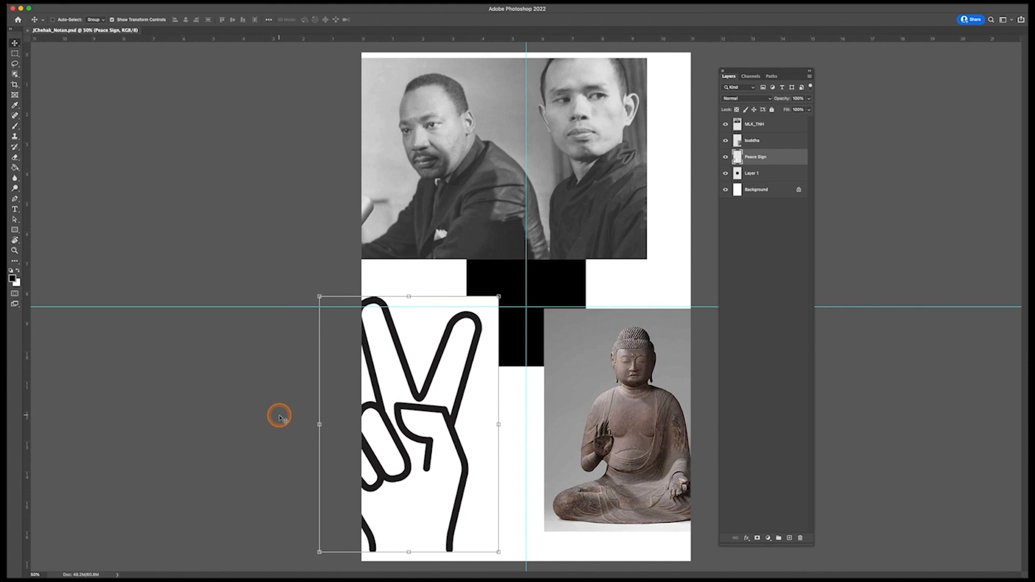
pyautogui.press('super+shift+5')
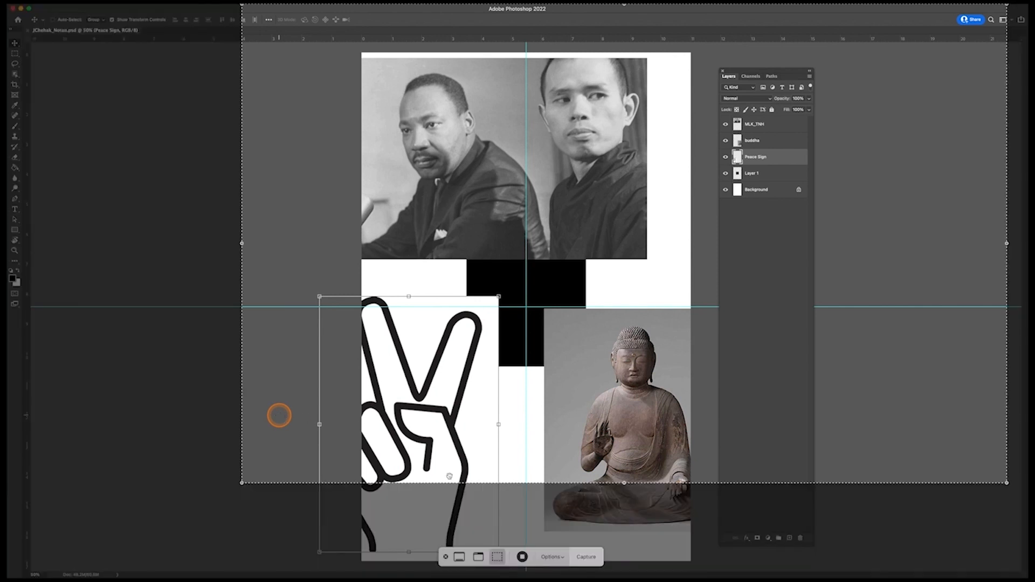